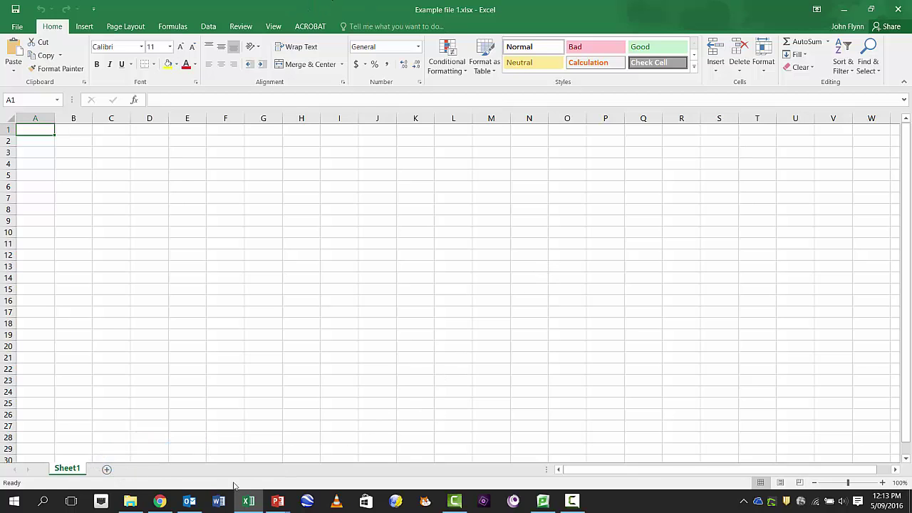
Switch to File Explorer to view the two example workbooks in the Excel Introduction folder and return to Example file 1.xlsx in Excel
{"action": "left_click", "coordinate": [130, 501]}
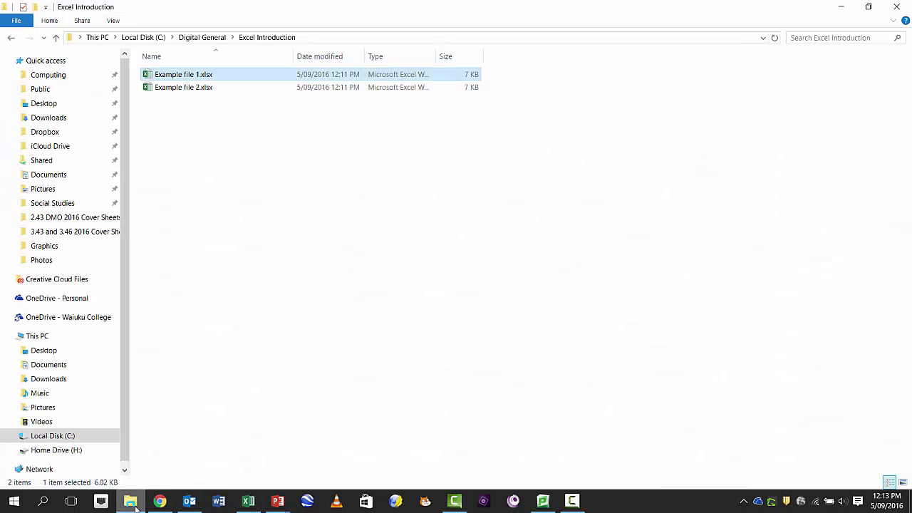
{"action": "left_click", "coordinate": [201, 130]}
{"action": "left_click", "coordinate": [160, 74]}
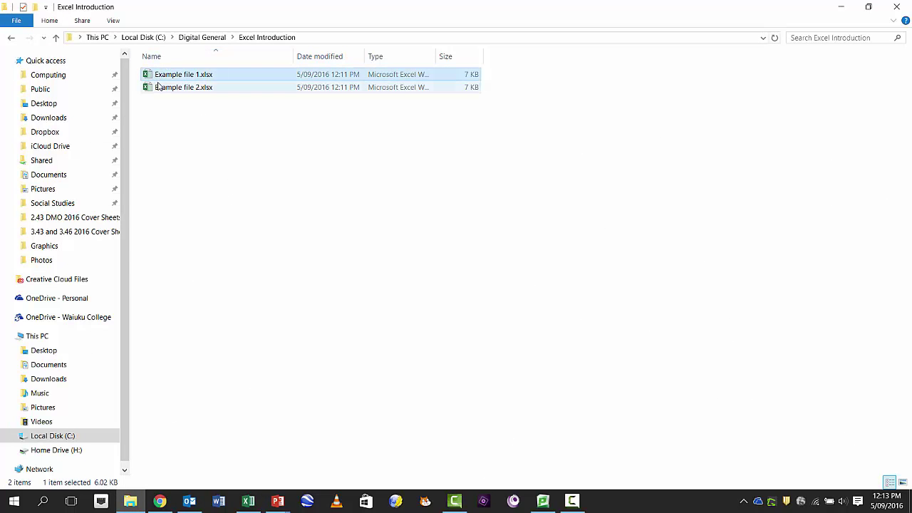
{"action": "left_click", "coordinate": [163, 90]}
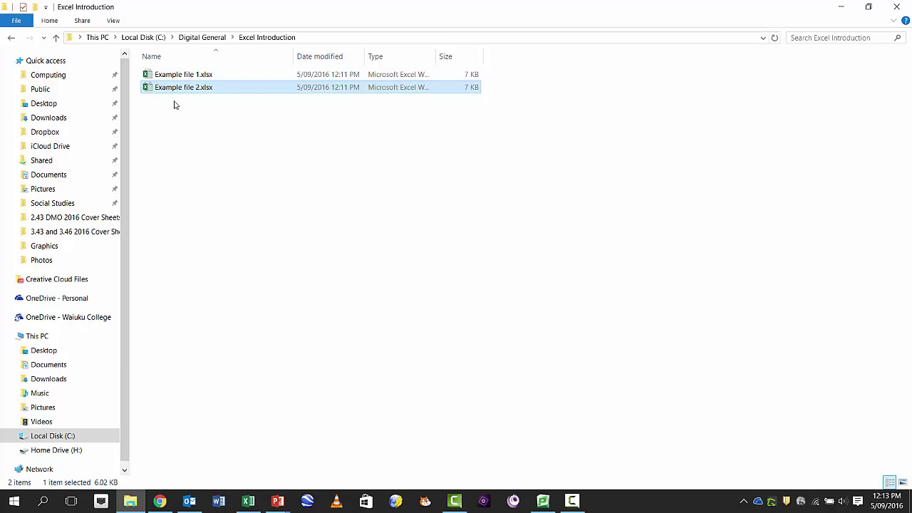
{"action": "key", "text": "alt+Tab"}
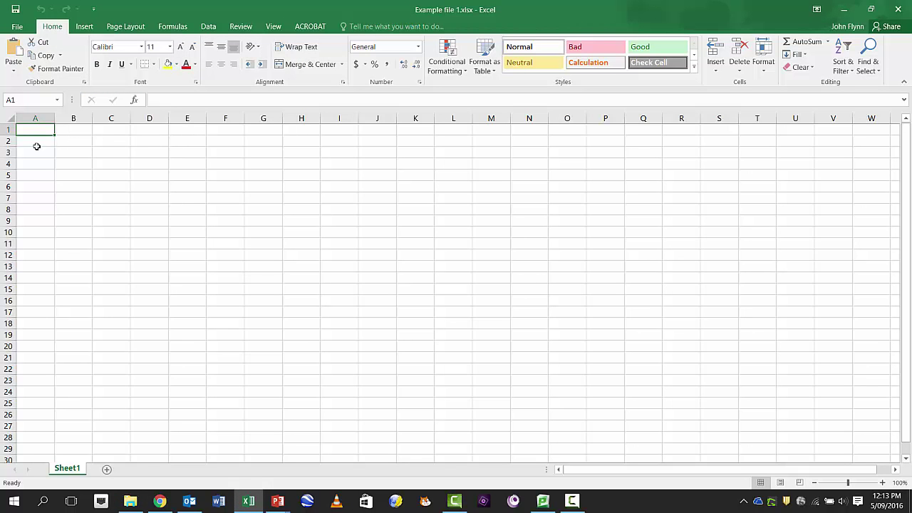
Select columns A, B, C and D one after another and examine the column headings past Z
{"action": "left_click", "coordinate": [37, 116]}
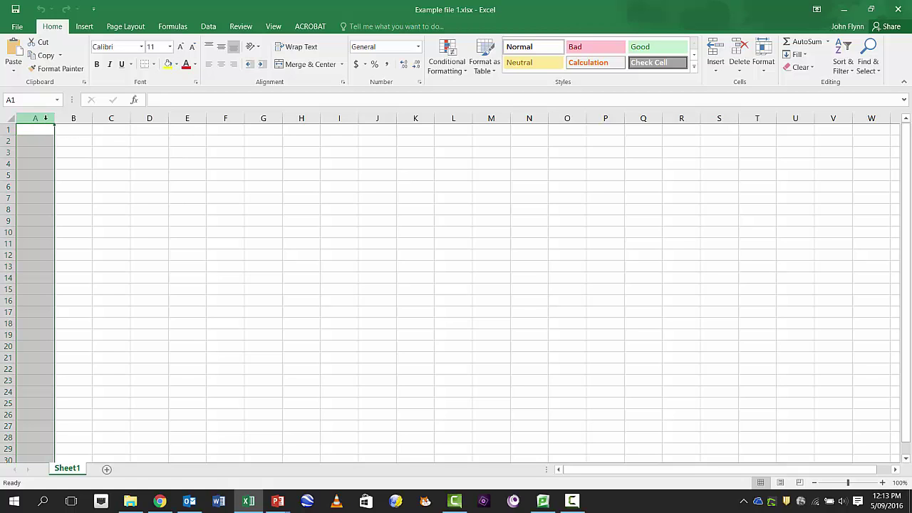
{"action": "left_click", "coordinate": [71, 116]}
{"action": "left_click", "coordinate": [110, 116]}
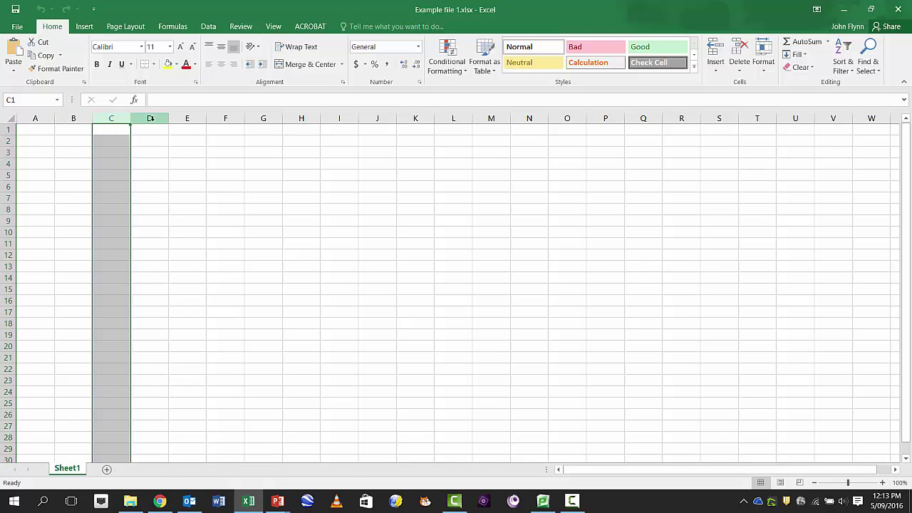
{"action": "left_click", "coordinate": [151, 118]}
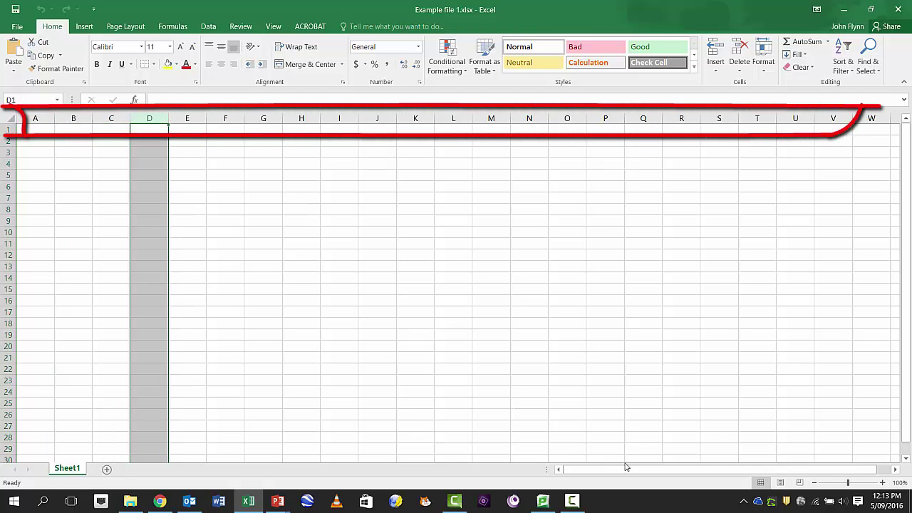
{"action": "left_click_drag", "start_coordinate": [626, 466], "coordinate": [766, 479]}
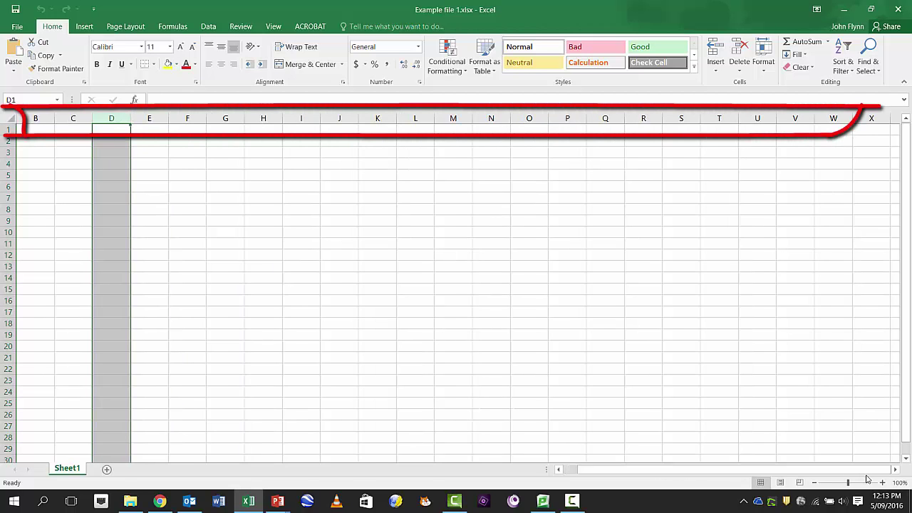
{"action": "left_click", "coordinate": [895, 470]}
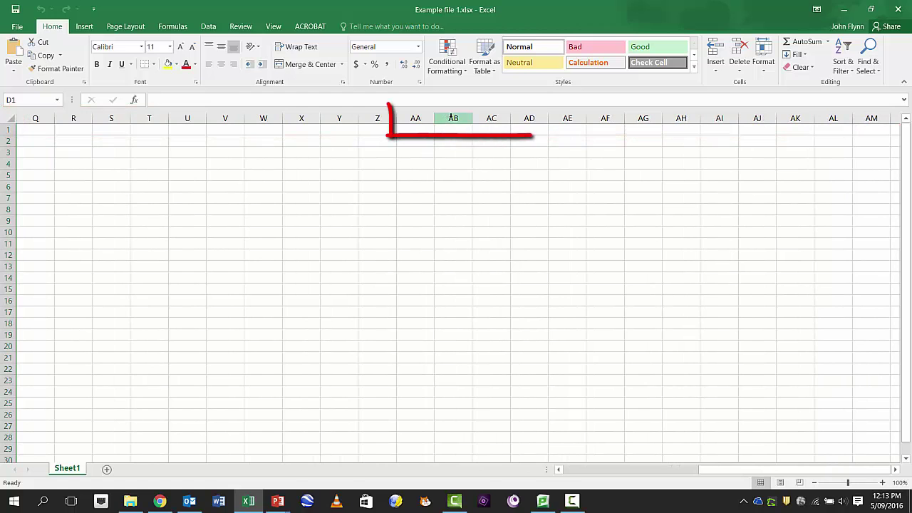
{"action": "left_click_drag", "start_coordinate": [769, 470], "coordinate": [627, 472]}
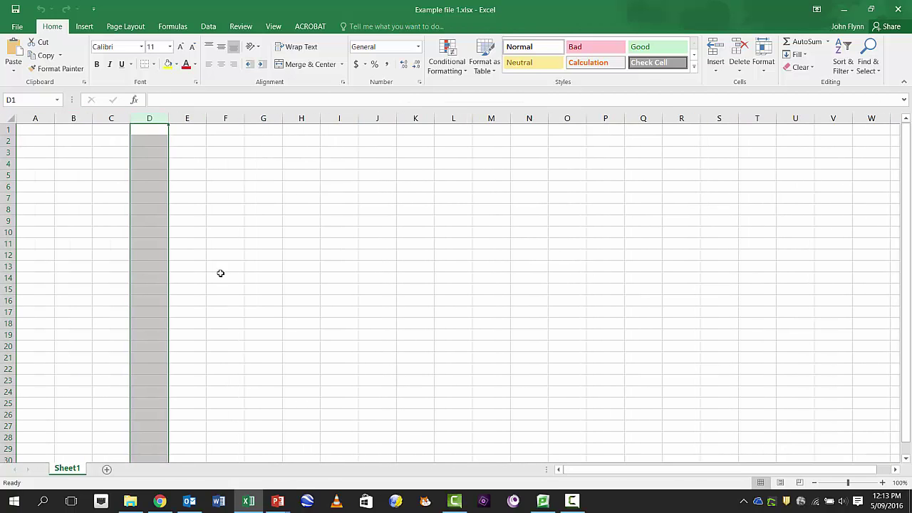
Select column A, row 1 and their intersecting cell A1 to see how a cell reference is formed
{"action": "left_click", "coordinate": [40, 133]}
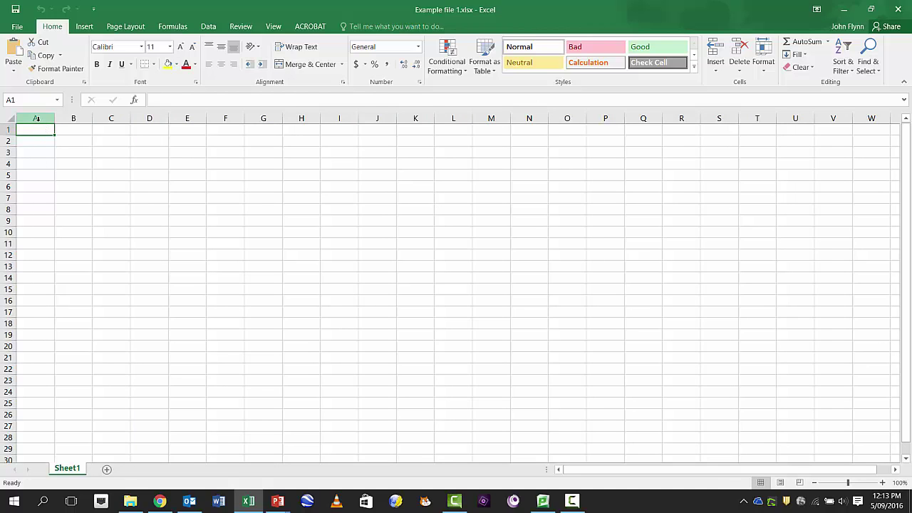
{"action": "left_click", "coordinate": [36, 117]}
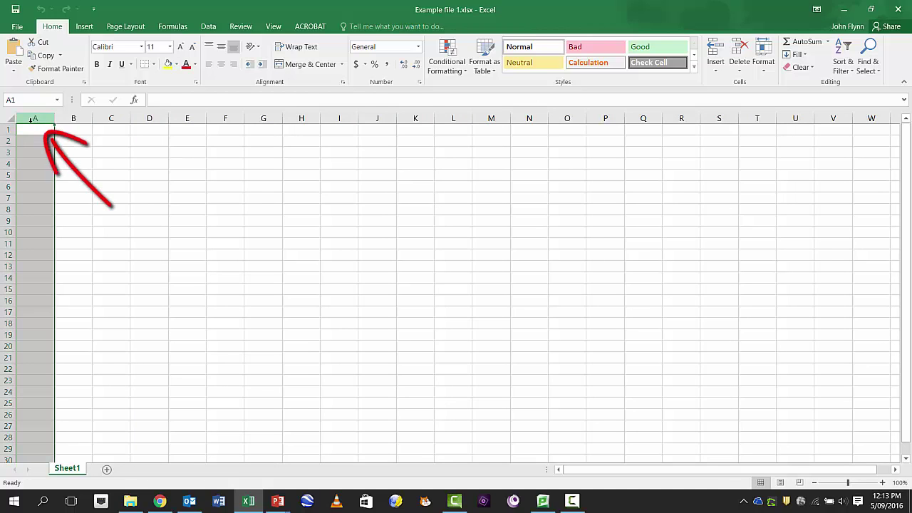
{"action": "left_click", "coordinate": [5, 129]}
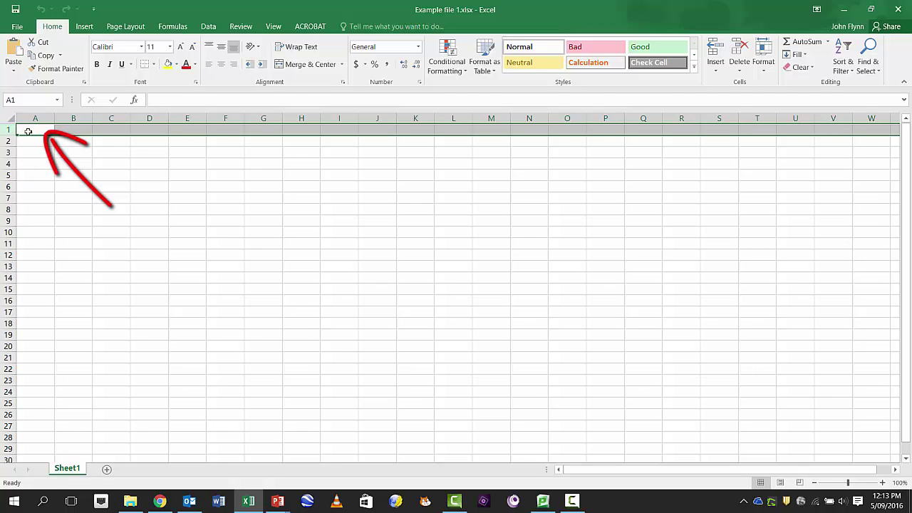
{"action": "left_click", "coordinate": [29, 131]}
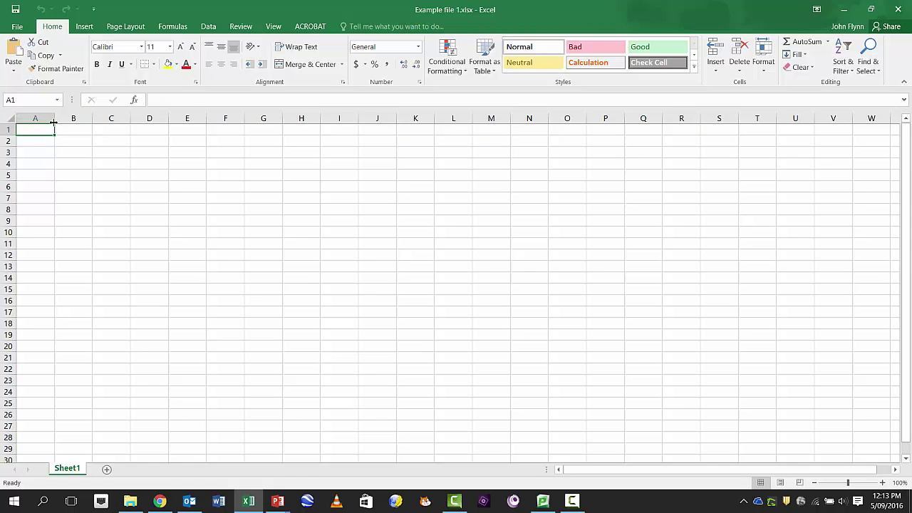
Make column A wider, narrow it slightly, and increase the height of row 1
{"action": "left_click_drag", "start_coordinate": [54, 121], "coordinate": [87, 122]}
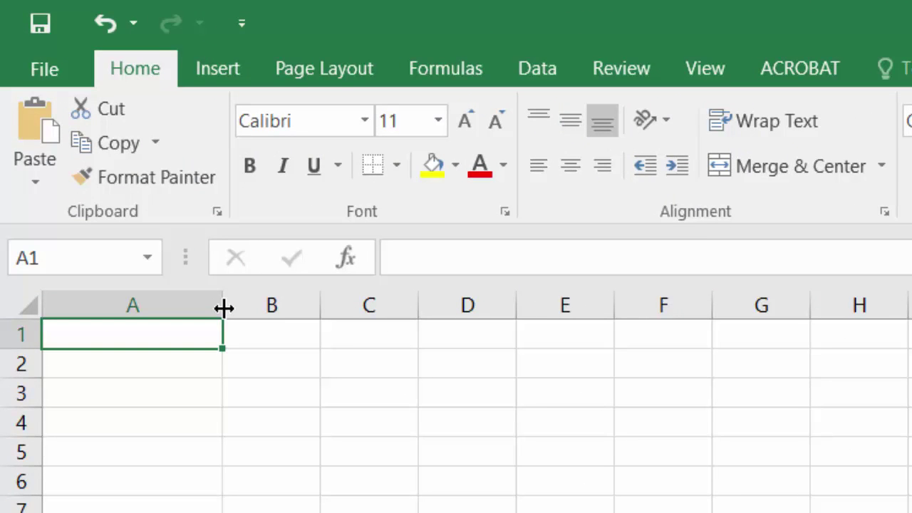
{"action": "left_click_drag", "start_coordinate": [224, 308], "coordinate": [182, 307]}
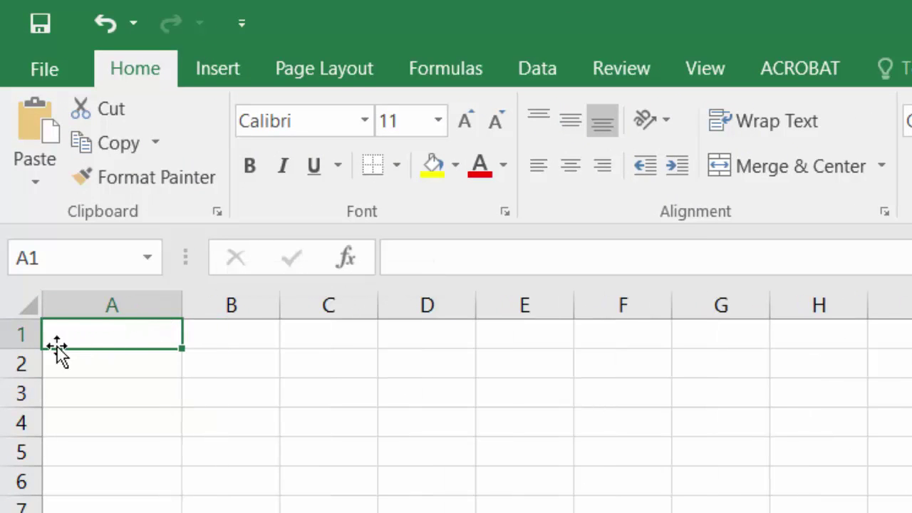
{"action": "left_click_drag", "start_coordinate": [31, 347], "coordinate": [30, 367]}
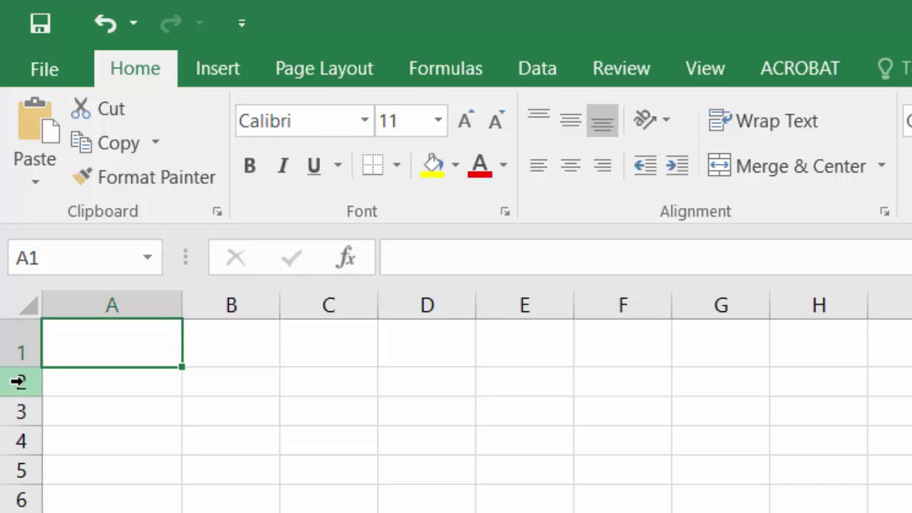
Select row 2, row 3, and the block of rows 3 to 8
{"action": "left_click", "coordinate": [18, 382]}
{"action": "left_click", "coordinate": [19, 410]}
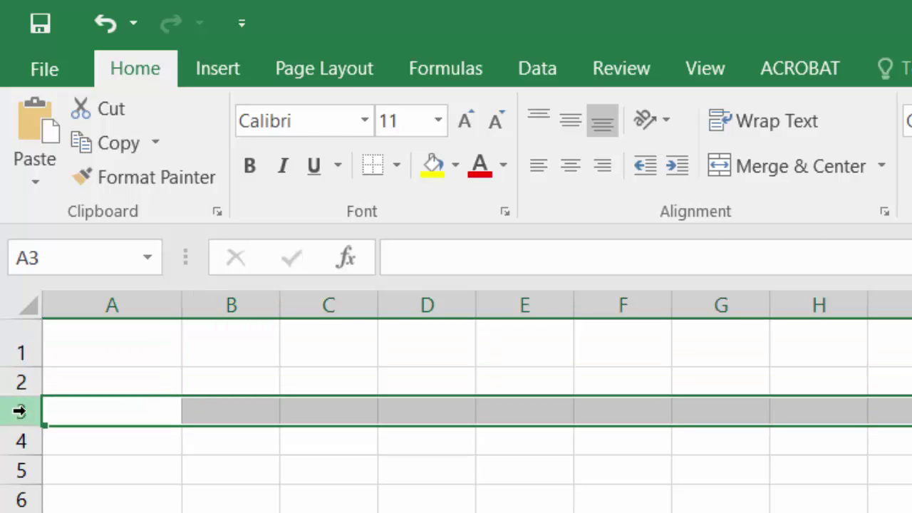
{"action": "left_click_drag", "start_coordinate": [15, 412], "coordinate": [6, 298]}
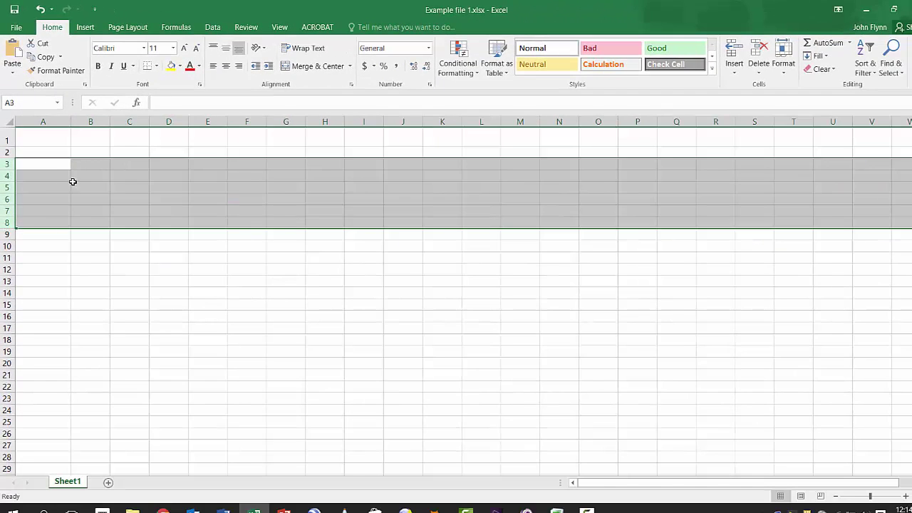
Undo the row 1 height change and both column A width changes
{"action": "left_click", "coordinate": [115, 229]}
{"action": "key", "text": "ctrl+z"}
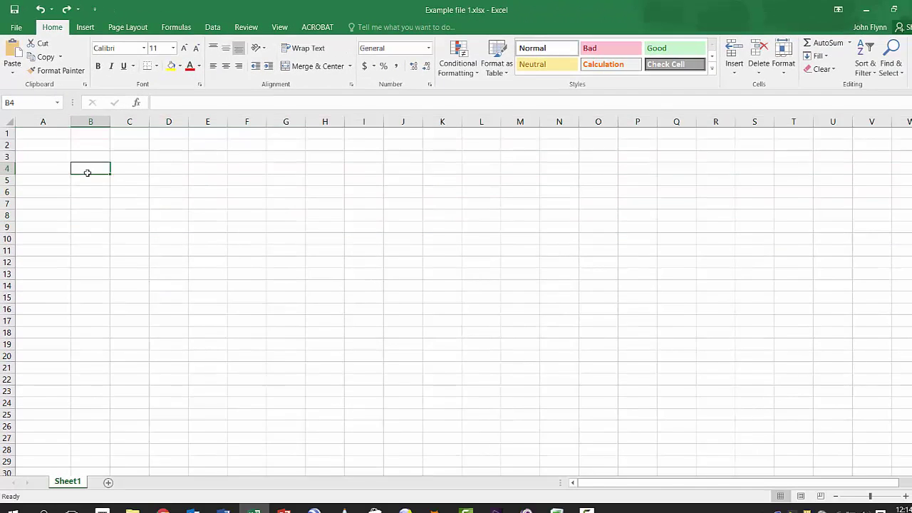
{"action": "key", "text": "ctrl+z"}
{"action": "key", "text": "ctrl+z"}
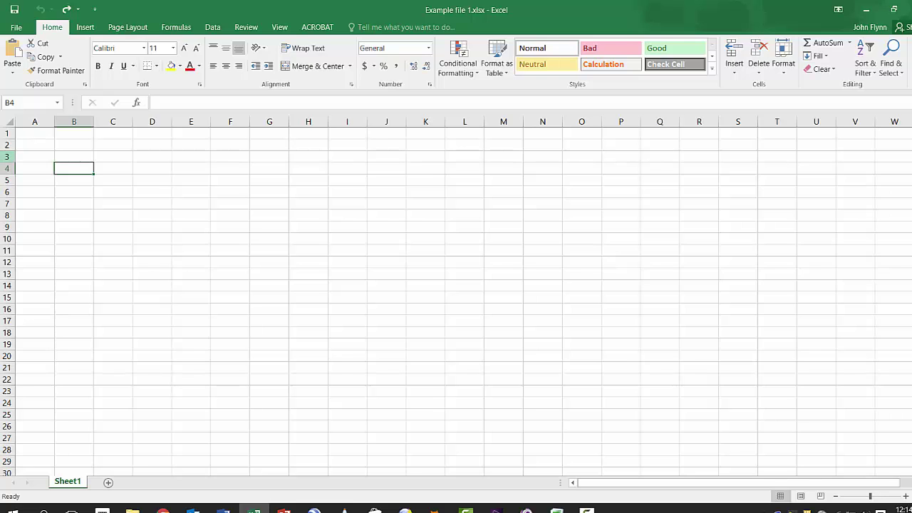
Enter 1 and 2 in cells A1 and A2 and fill the number series down to A11
{"action": "left_click", "coordinate": [45, 136]}
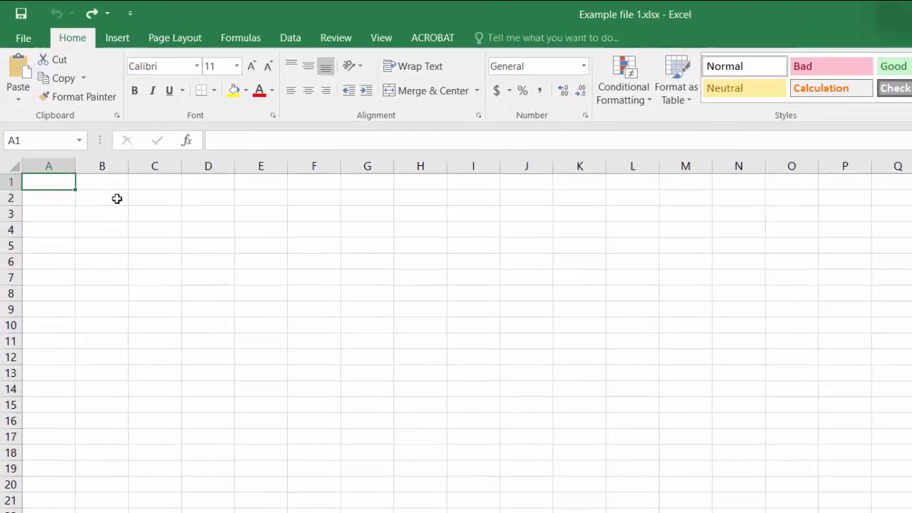
{"action": "type", "text": "1"}
{"action": "key", "text": "Return"}
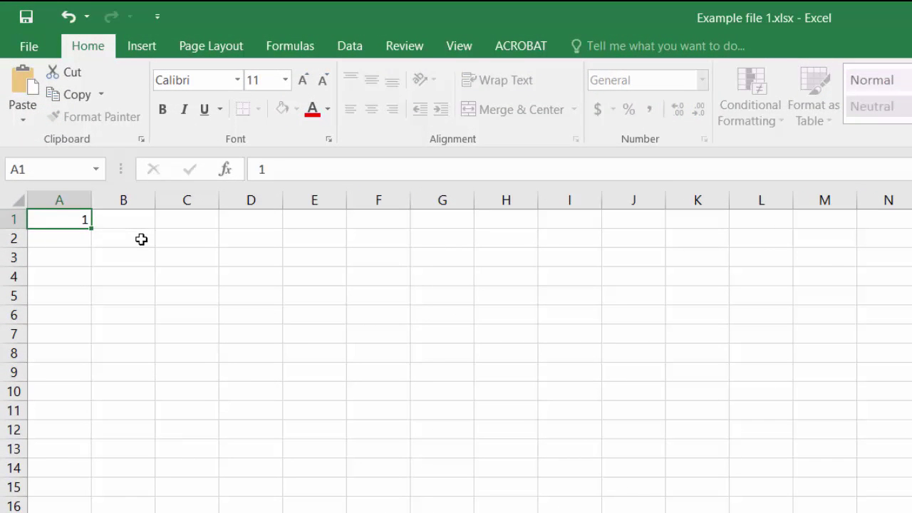
{"action": "type", "text": "2"}
{"action": "key", "text": "Return"}
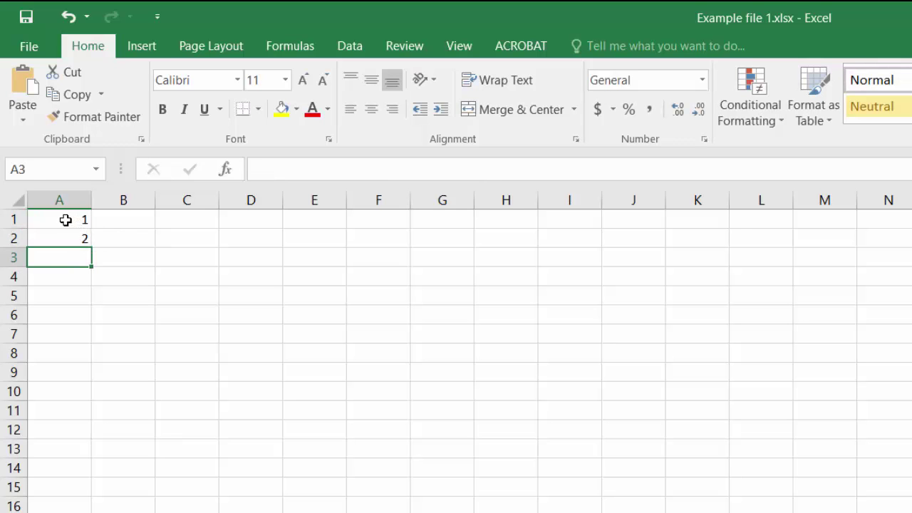
{"action": "left_click_drag", "start_coordinate": [65, 220], "coordinate": [70, 257]}
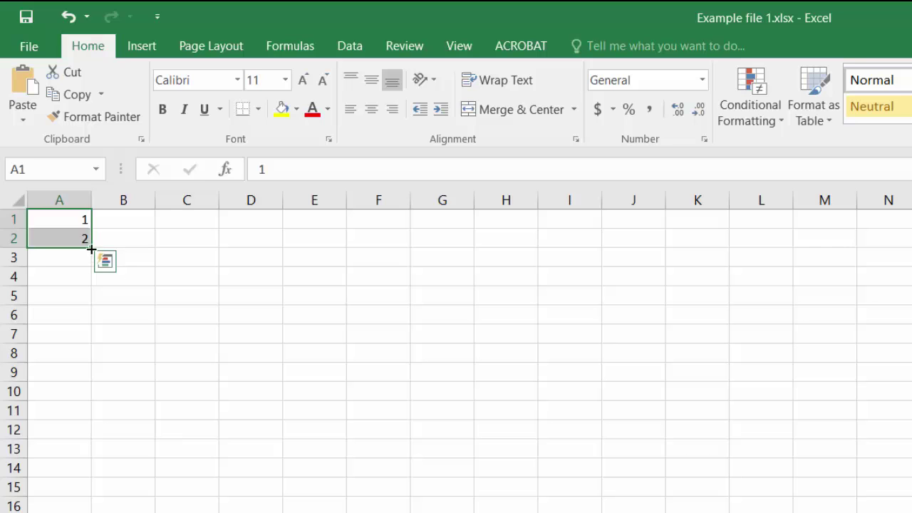
{"action": "left_click_drag", "start_coordinate": [91, 249], "coordinate": [90, 426]}
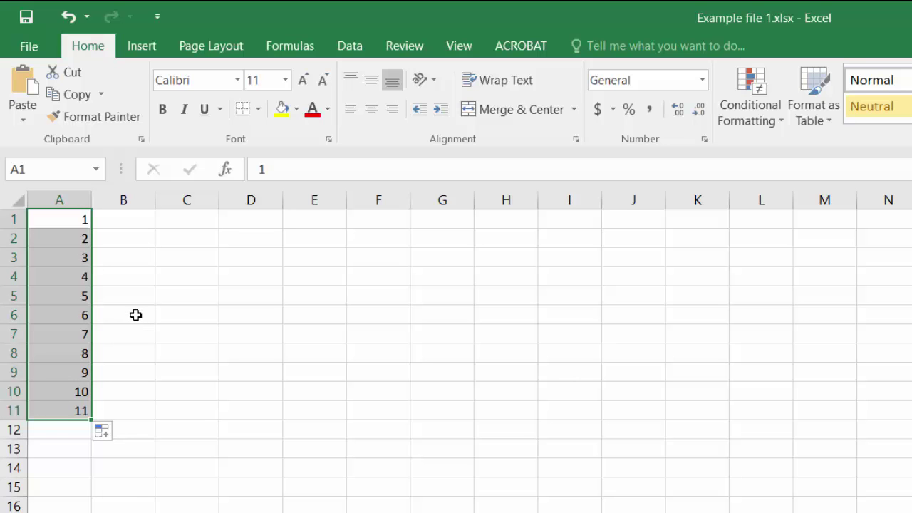
Enter 3, 6 and 9 in cells B1 to B3 and fill the series down to B11
{"action": "left_click", "coordinate": [123, 222]}
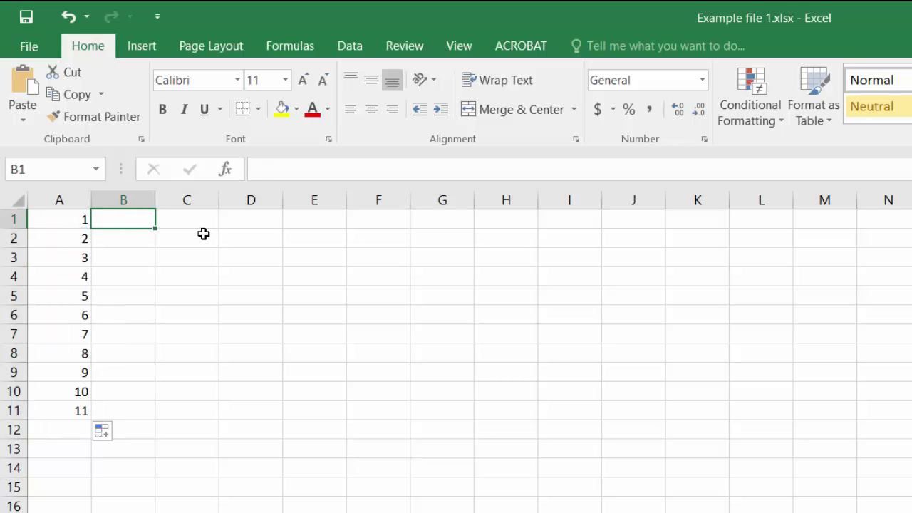
{"action": "type", "text": "3"}
{"action": "key", "text": "Return"}
{"action": "type", "text": "6"}
{"action": "key", "text": "Return"}
{"action": "type", "text": "9"}
{"action": "key", "text": "Return"}
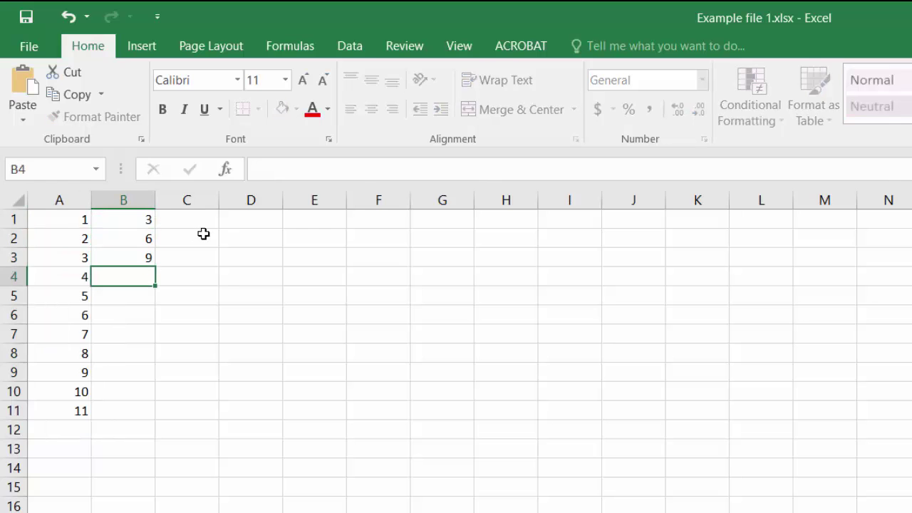
{"action": "left_click_drag", "start_coordinate": [139, 213], "coordinate": [151, 419]}
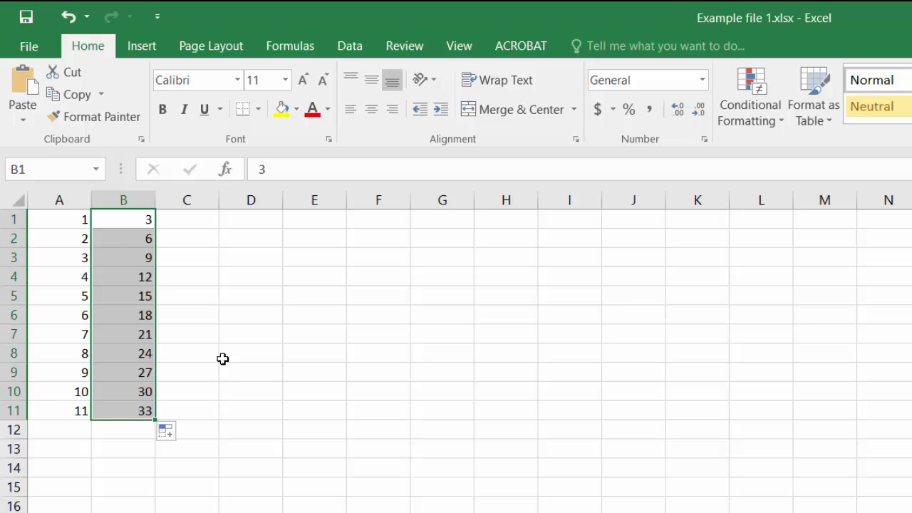
Enter the formula =A1+B1 in cell C1, picking both cells as references, and reselect C1
{"action": "left_click", "coordinate": [203, 221]}
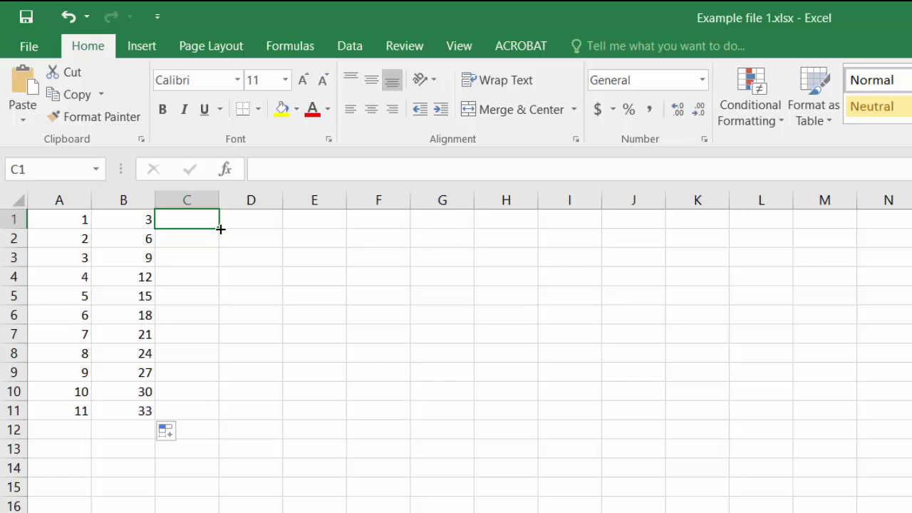
{"action": "type", "text": "="}
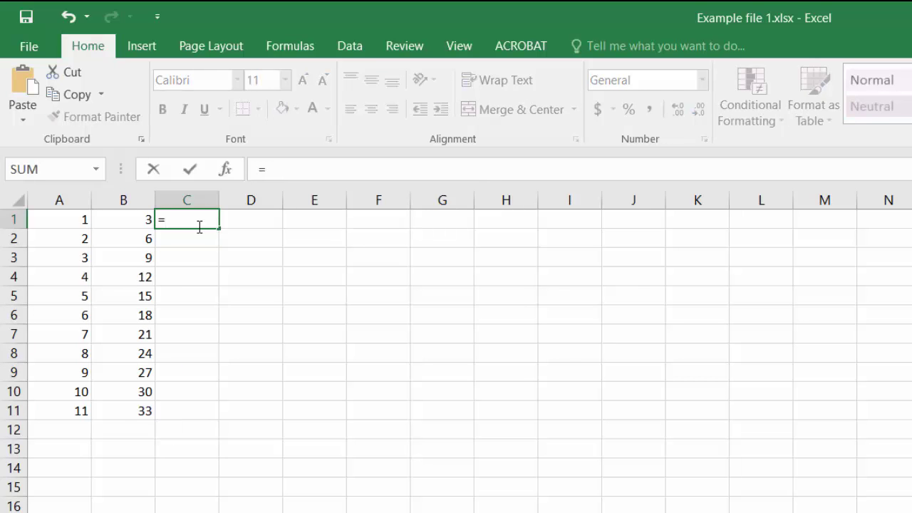
{"action": "left_click", "coordinate": [79, 222]}
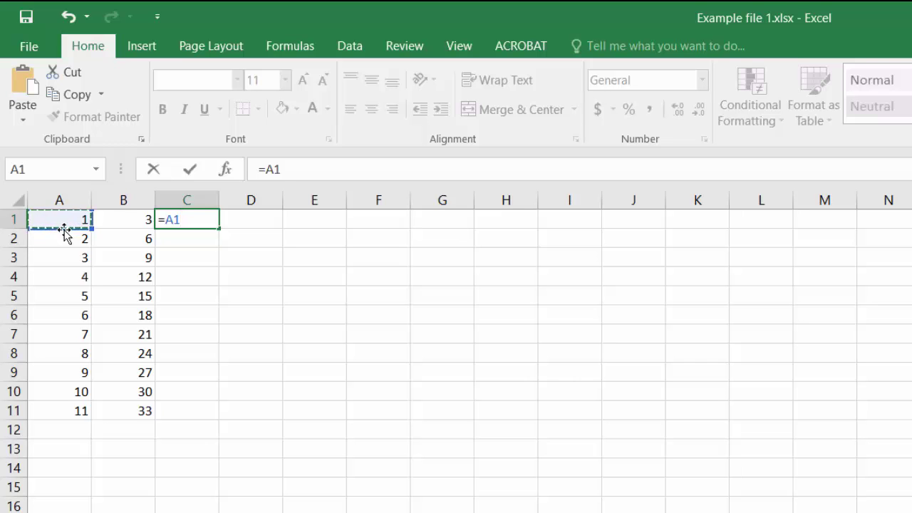
{"action": "type", "text": "+"}
{"action": "left_click", "coordinate": [125, 222]}
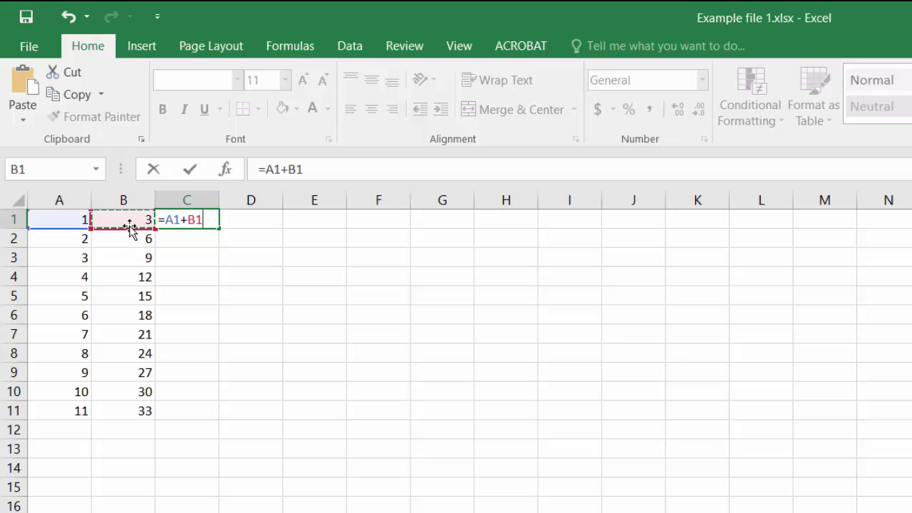
{"action": "key", "text": "Return"}
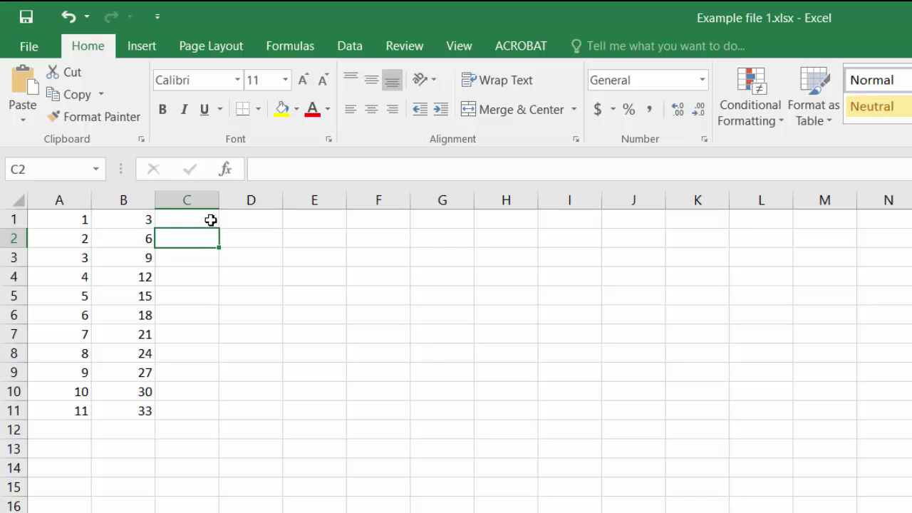
{"action": "left_click", "coordinate": [211, 220]}
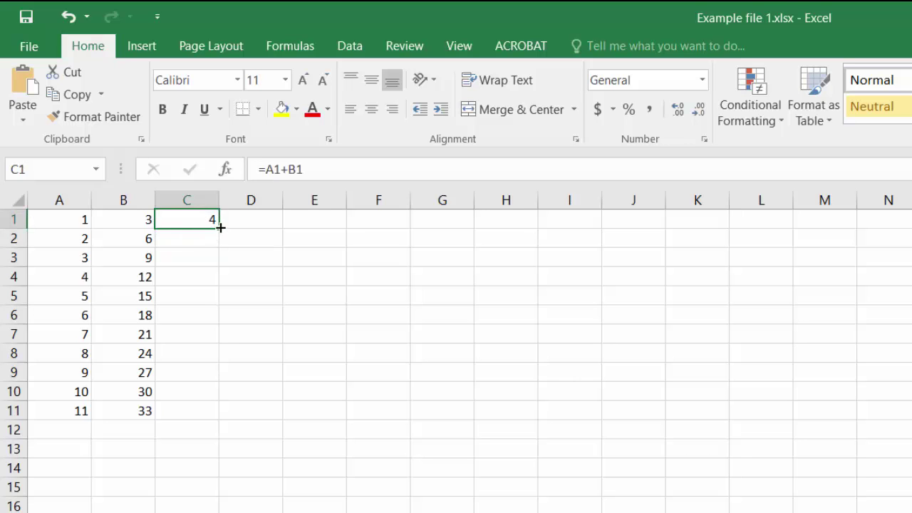
Fill the addition formula from C1 down to C11 and inspect the copied formula in C6
{"action": "left_click_drag", "start_coordinate": [220, 227], "coordinate": [216, 423]}
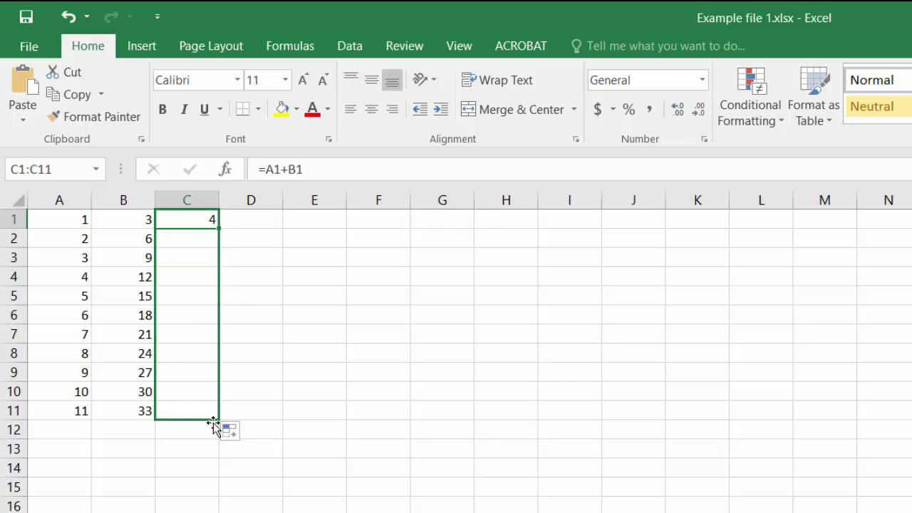
{"action": "left_click", "coordinate": [199, 313]}
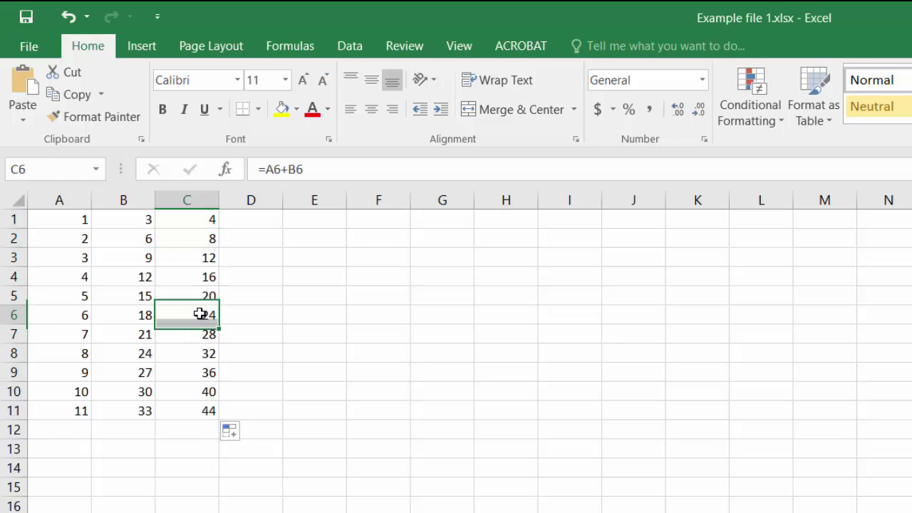
{"action": "left_click", "coordinate": [293, 171]}
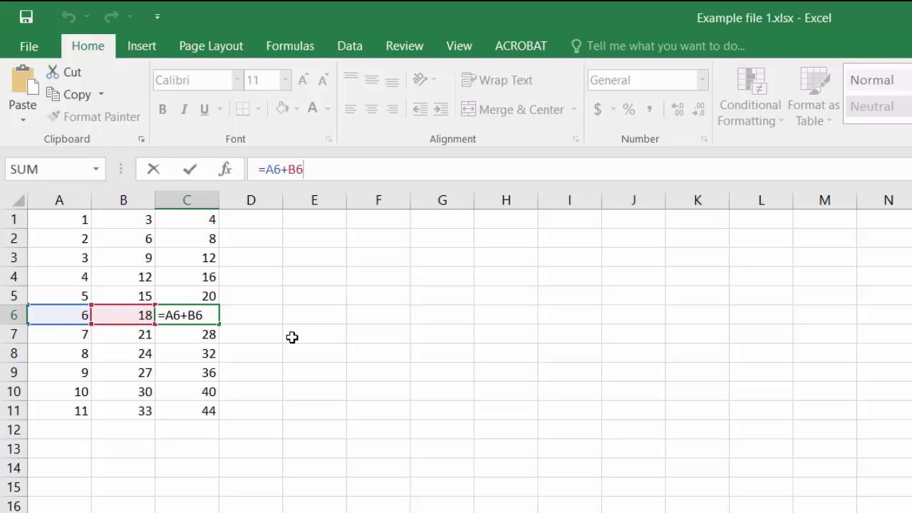
{"action": "key", "text": "Return"}
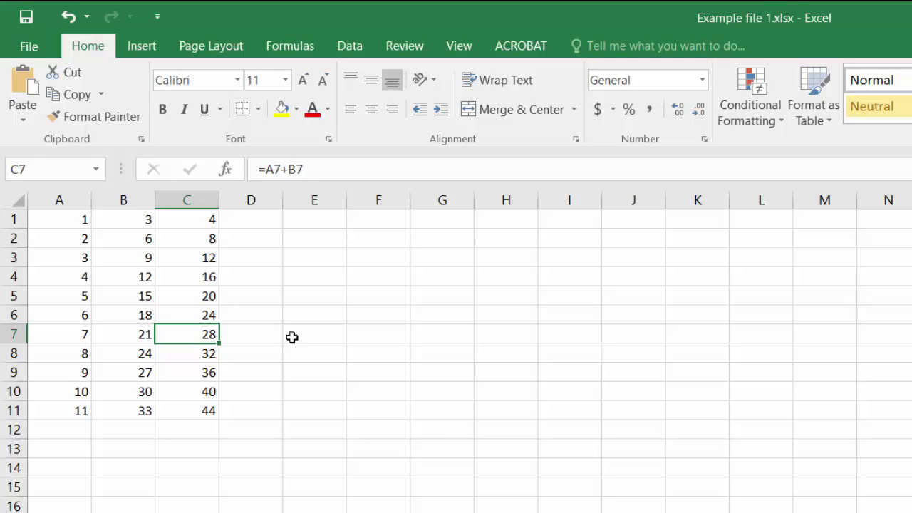
{"action": "left_click", "coordinate": [200, 221]}
Enter the formula =A1*B1 in cell D1 and fill it down to D11
{"action": "left_click", "coordinate": [253, 223]}
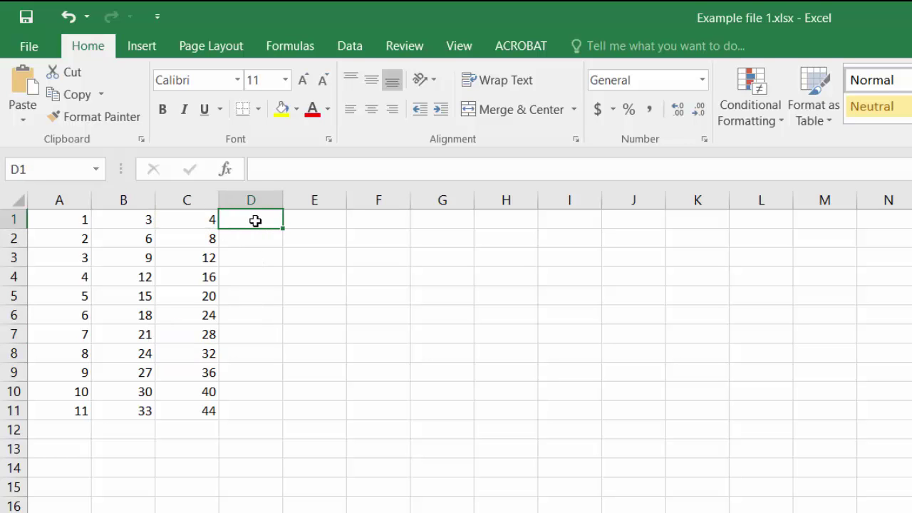
{"action": "type", "text": "="}
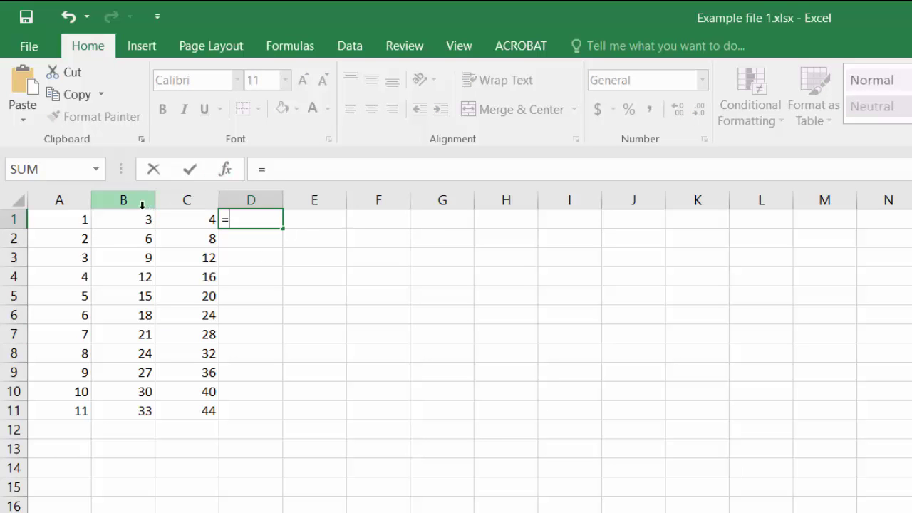
{"action": "left_click", "coordinate": [80, 224]}
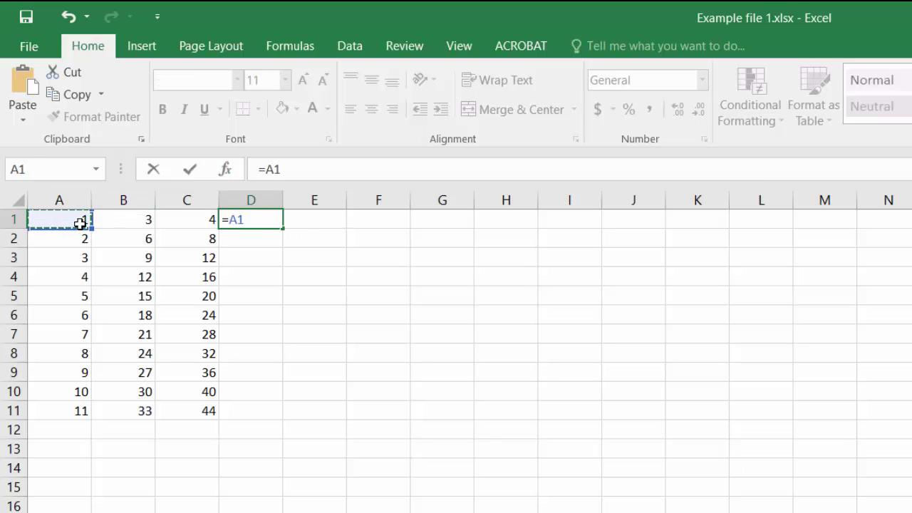
{"action": "type", "text": "*"}
{"action": "left_click", "coordinate": [107, 220]}
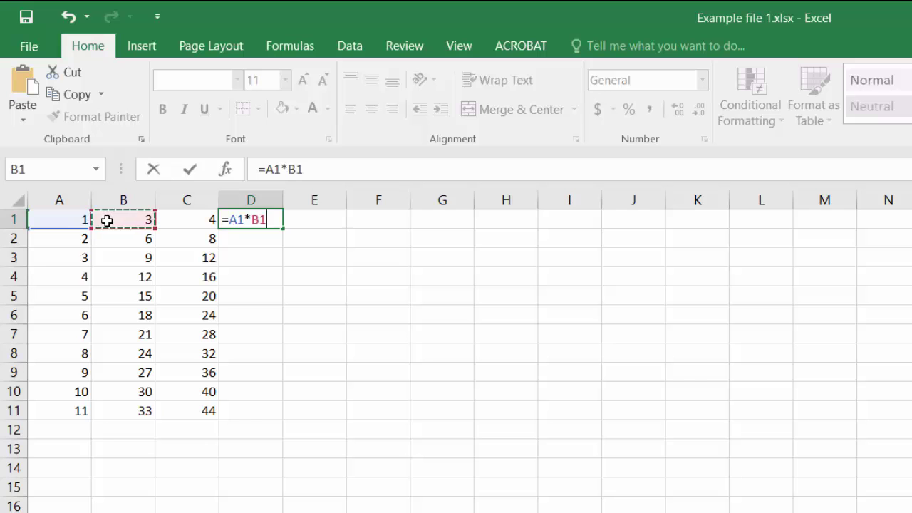
{"action": "key", "text": "Return"}
{"action": "left_click", "coordinate": [245, 215]}
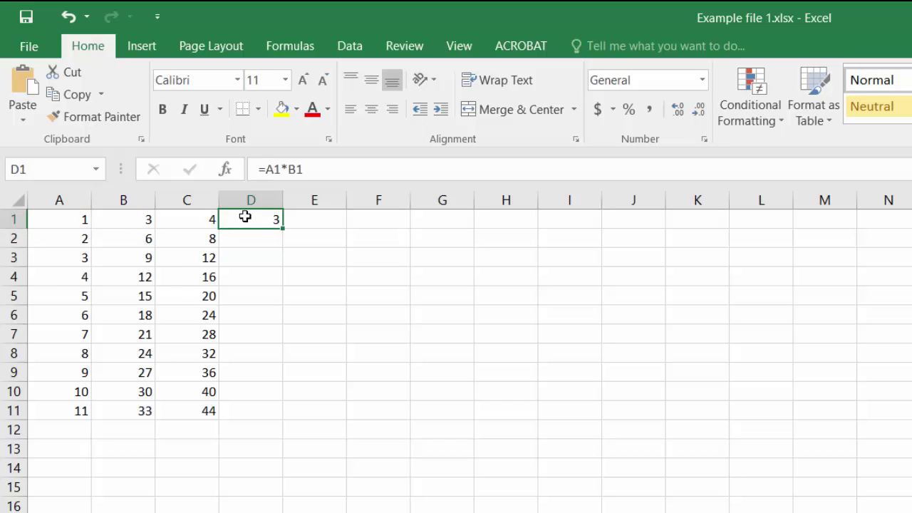
{"action": "left_click_drag", "start_coordinate": [284, 232], "coordinate": [278, 420]}
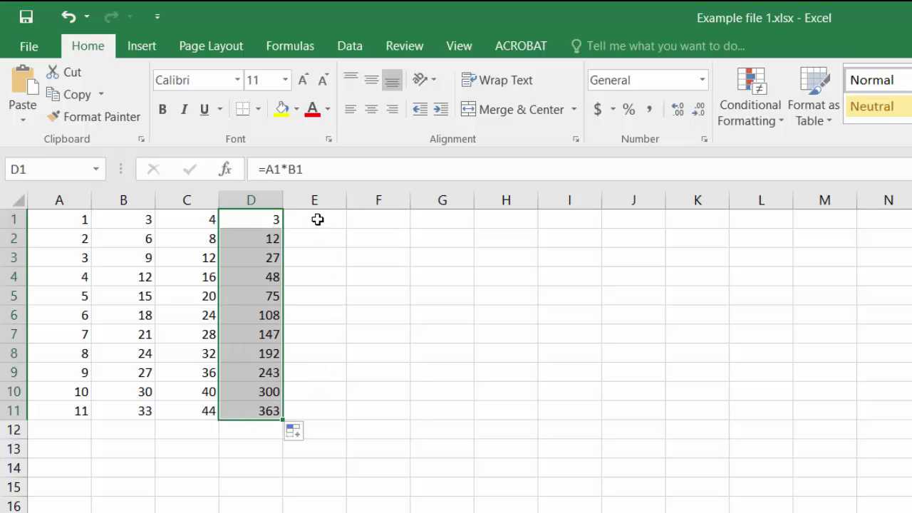
Enter the formula =A1/B1 in cell E1 and fill it down to E11
{"action": "left_click", "coordinate": [316, 219]}
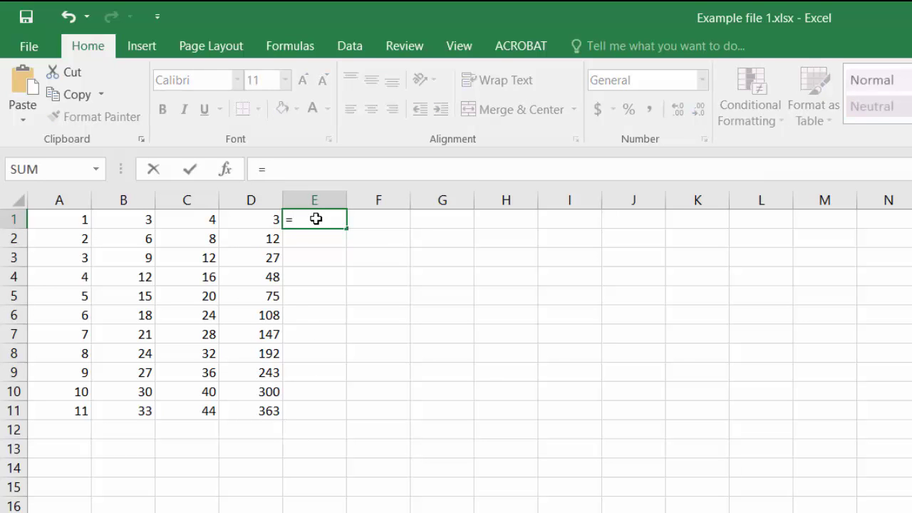
{"action": "left_click", "coordinate": [60, 217]}
{"action": "type", "text": "/"}
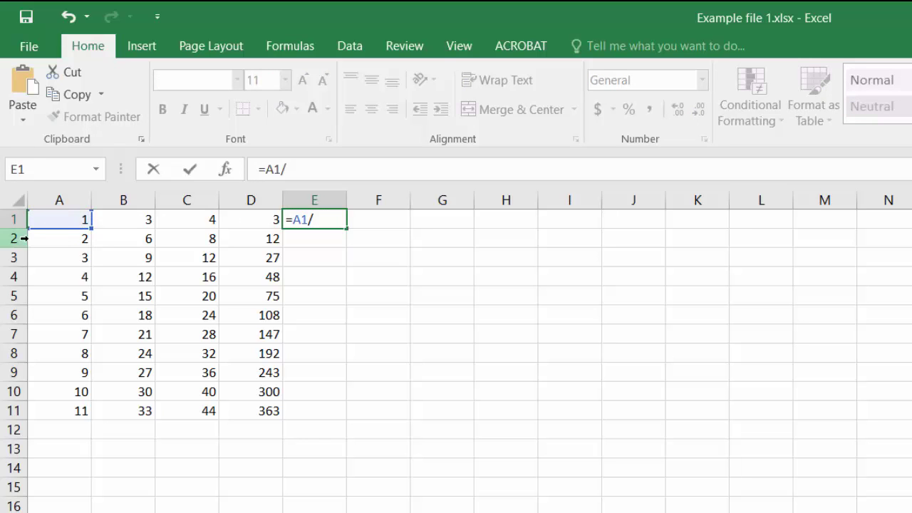
{"action": "left_click", "coordinate": [111, 219]}
{"action": "key", "text": "Return"}
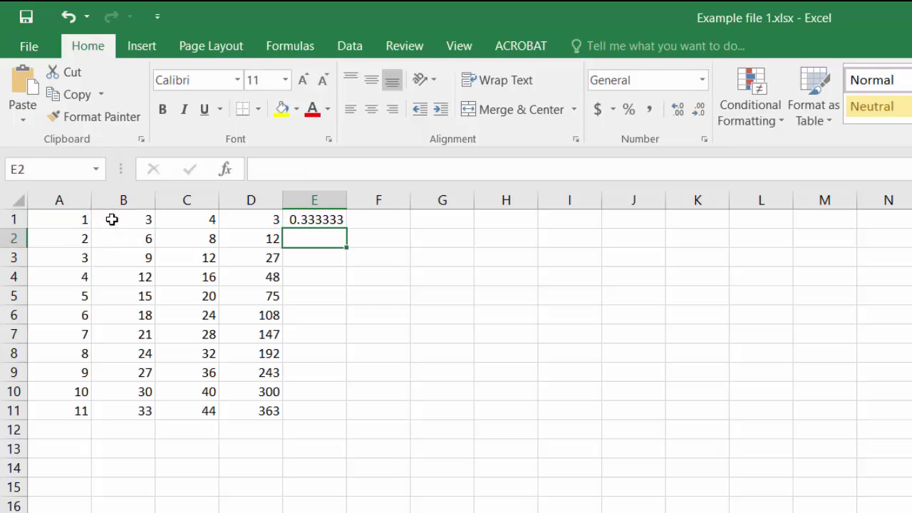
{"action": "left_click", "coordinate": [335, 219]}
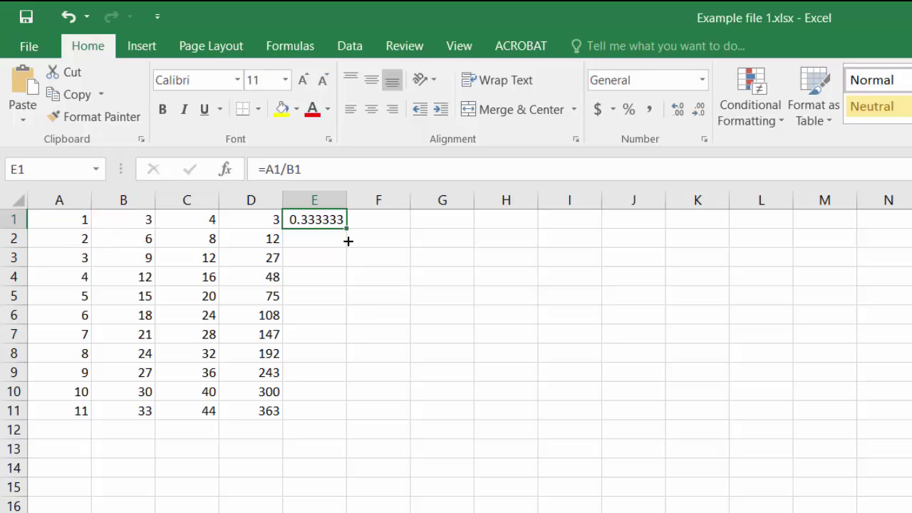
{"action": "left_click_drag", "start_coordinate": [347, 241], "coordinate": [352, 406]}
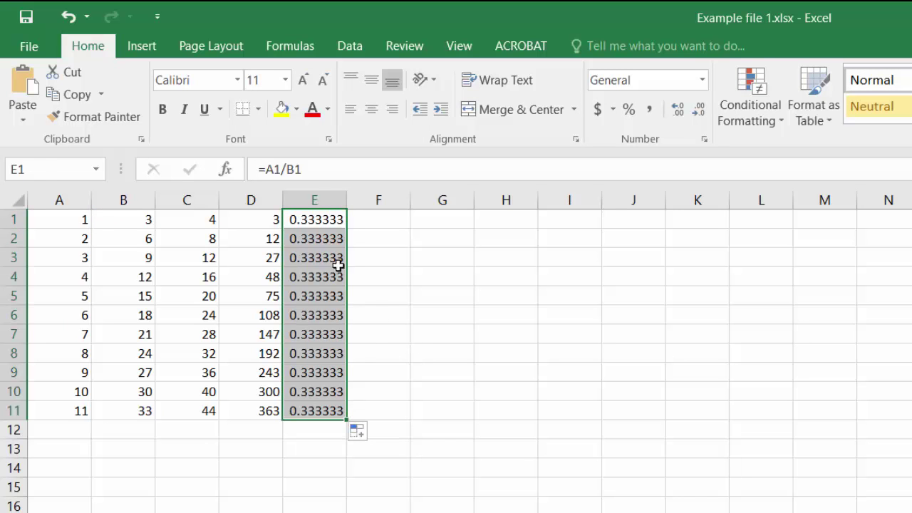
Inspect the division formula in E2 and review the formulas in the first-row cells C1, D1 and E1
{"action": "left_click", "coordinate": [315, 239]}
{"action": "left_click", "coordinate": [312, 171]}
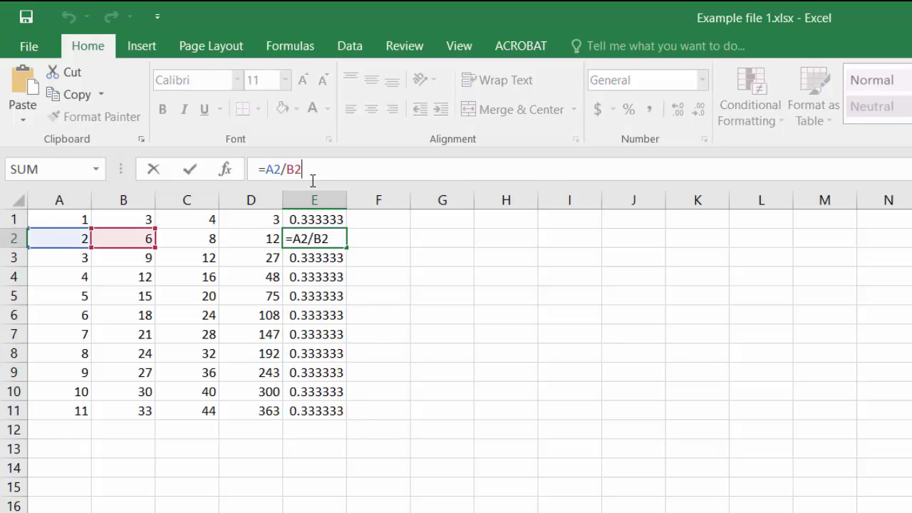
{"action": "left_click", "coordinate": [187, 220]}
{"action": "left_click", "coordinate": [242, 218]}
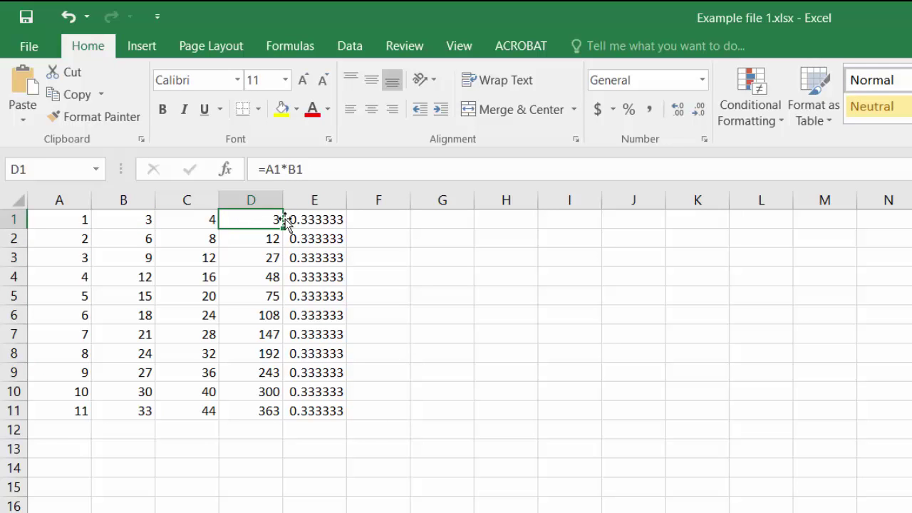
{"action": "left_click", "coordinate": [303, 218]}
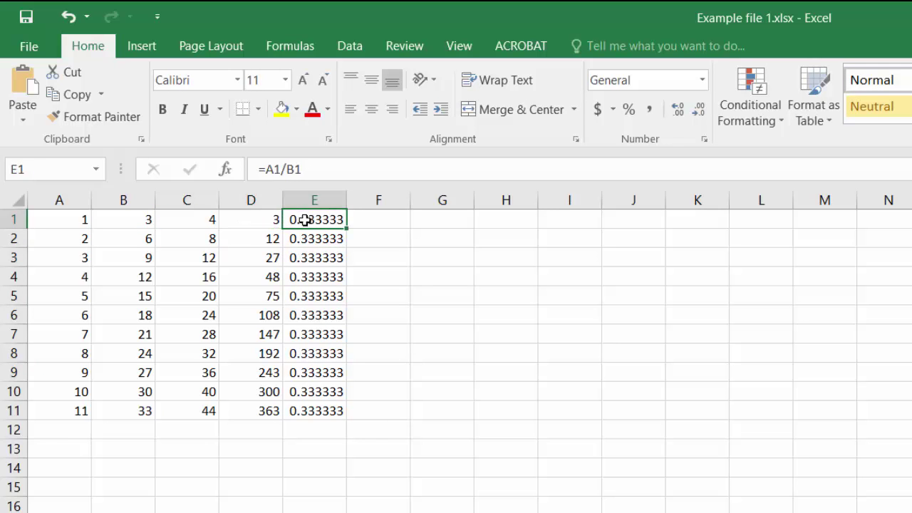
Enter the formula =B1-A1 in cell F1 and fill it down to F11
{"action": "left_click", "coordinate": [364, 219]}
{"action": "key", "text": "F2"}
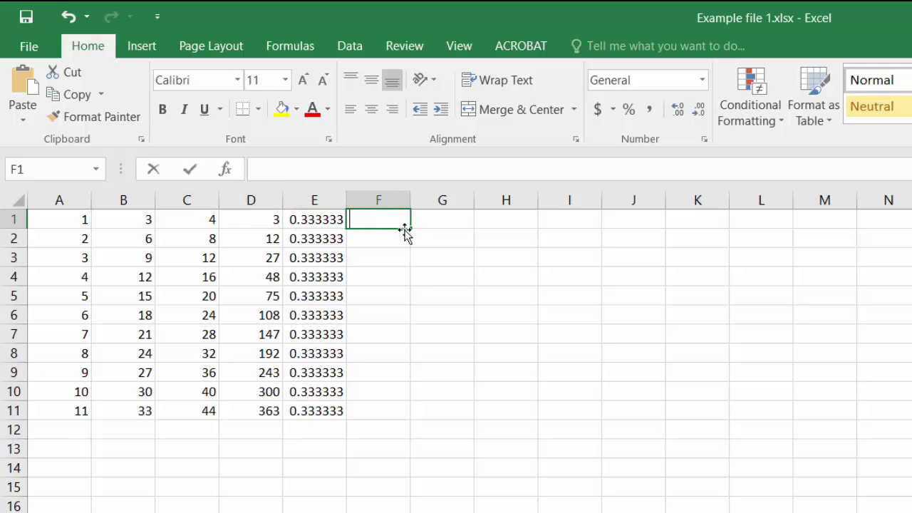
{"action": "type", "text": "="}
{"action": "key", "text": "Left"}
{"action": "key", "text": "Left"}
{"action": "key", "text": "Left"}
{"action": "key", "text": "Left"}
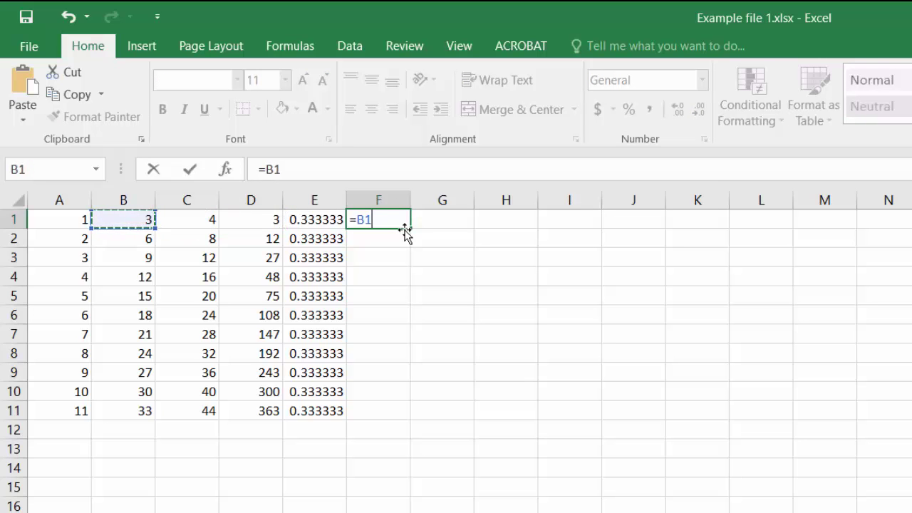
{"action": "type", "text": "-"}
{"action": "key", "text": "Left"}
{"action": "key", "text": "Left"}
{"action": "key", "text": "Left"}
{"action": "key", "text": "Left"}
{"action": "key", "text": "Left"}
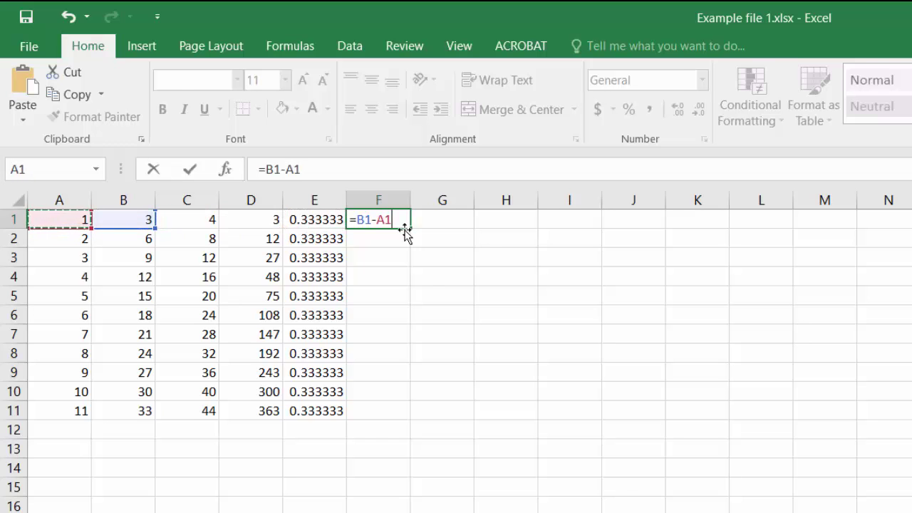
{"action": "key", "text": "Return"}
{"action": "left_click", "coordinate": [397, 216]}
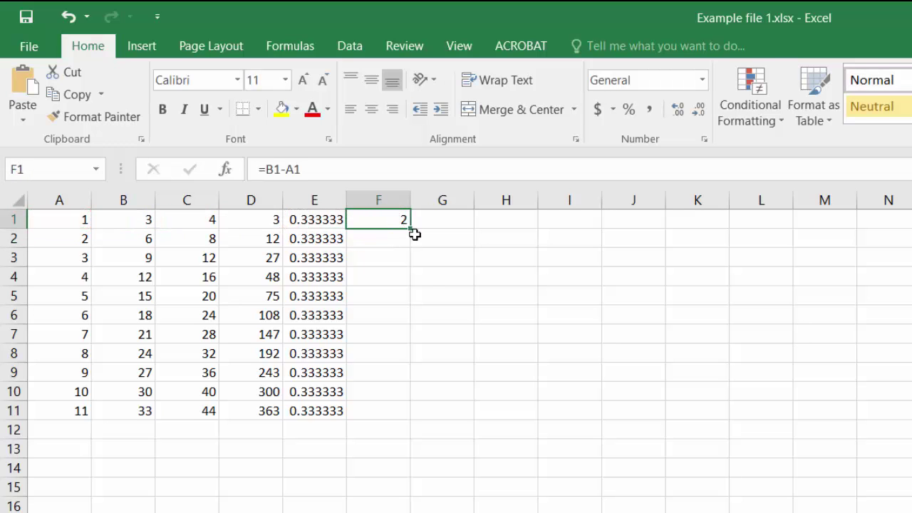
{"action": "left_click_drag", "start_coordinate": [412, 229], "coordinate": [407, 419]}
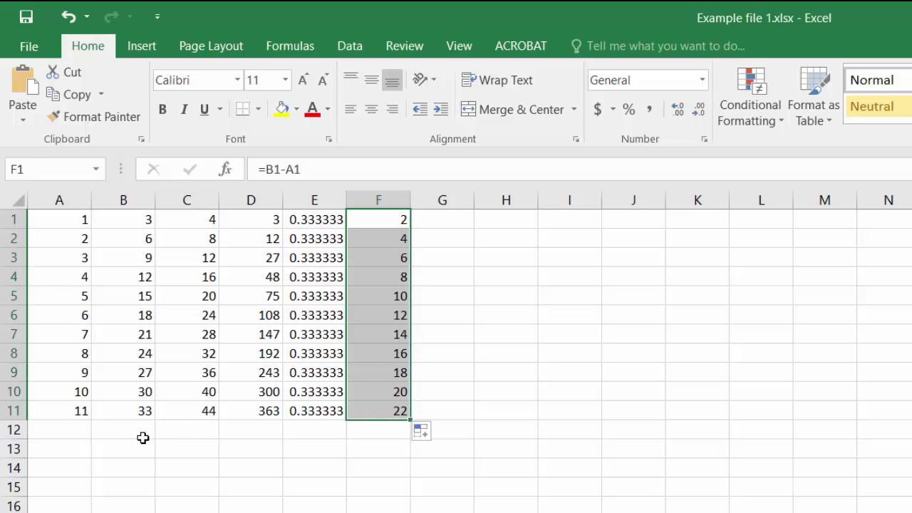
Enter the date 5 sep in cell H1 and fill the daily series across row 1 to S1, viewing the fill options
{"action": "left_click", "coordinate": [507, 222]}
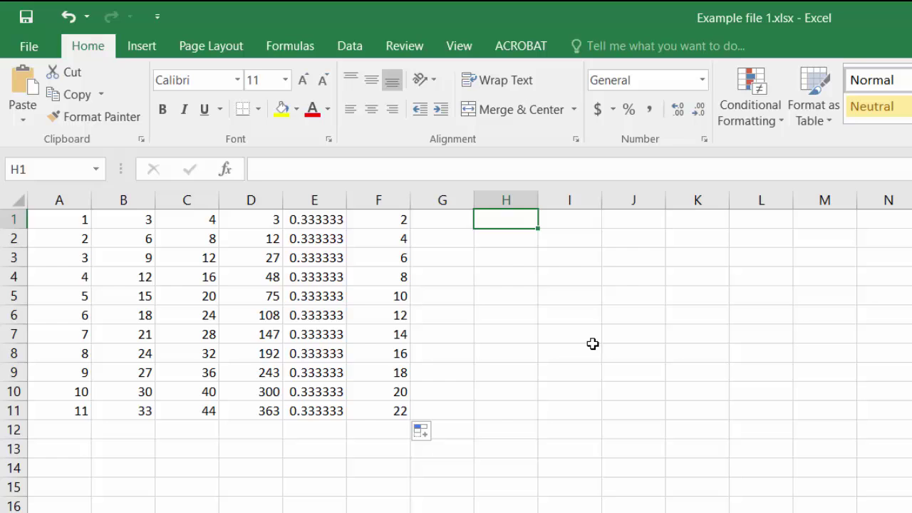
{"action": "type", "text": "5"}
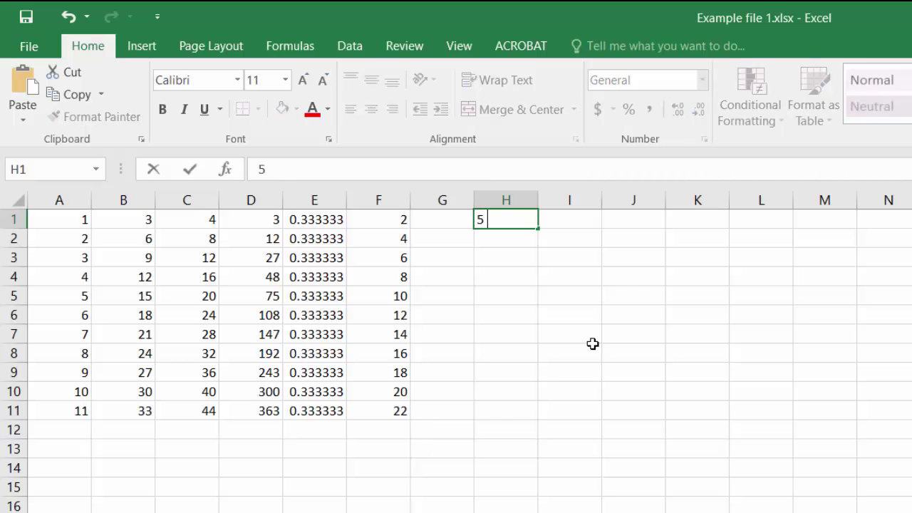
{"action": "type", "text": " sep"}
{"action": "key", "text": "Return"}
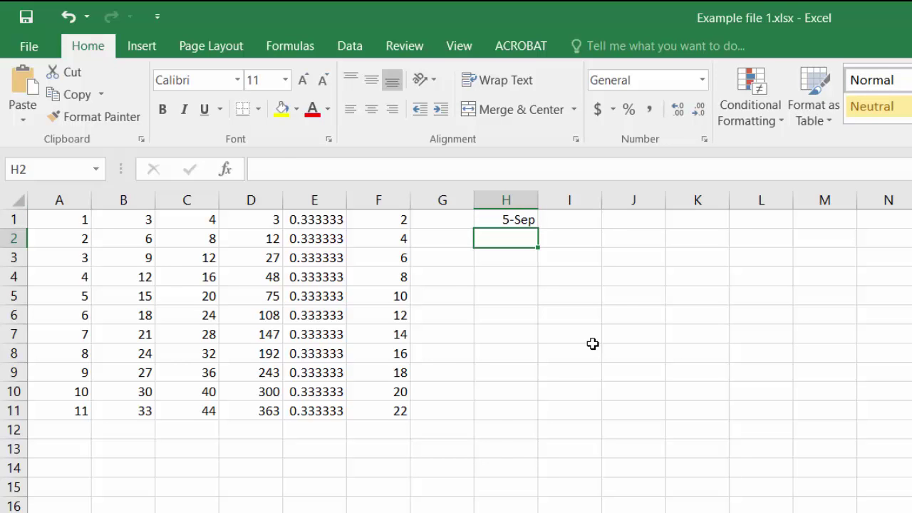
{"action": "left_click", "coordinate": [518, 222]}
{"action": "left_click_drag", "start_coordinate": [537, 230], "coordinate": [894, 227]}
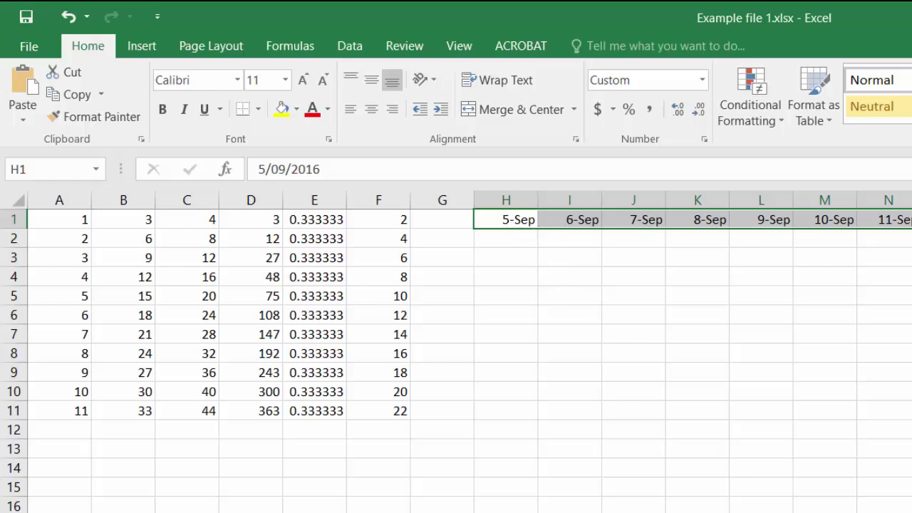
{"action": "left_click_drag", "start_coordinate": [894, 228], "coordinate": [904, 228]}
{"action": "left_click", "coordinate": [784, 230]}
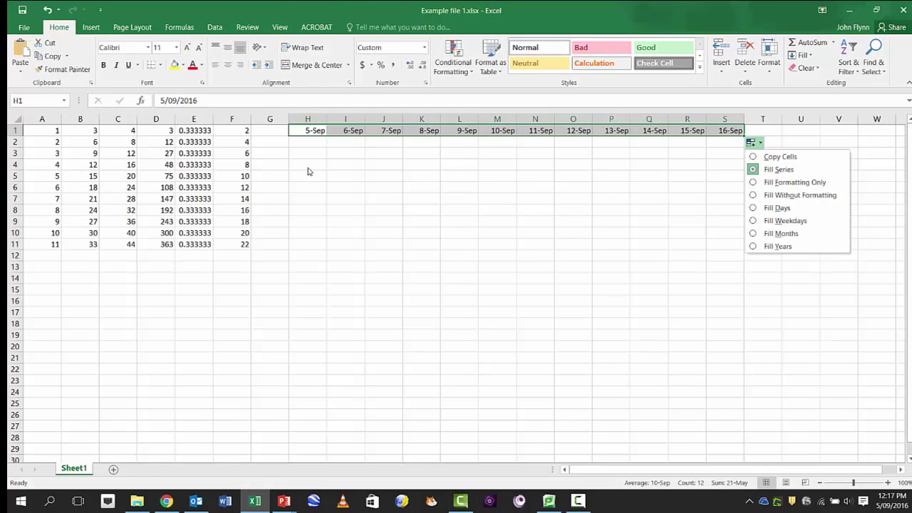
{"action": "left_click_drag", "start_coordinate": [269, 199], "coordinate": [269, 211]}
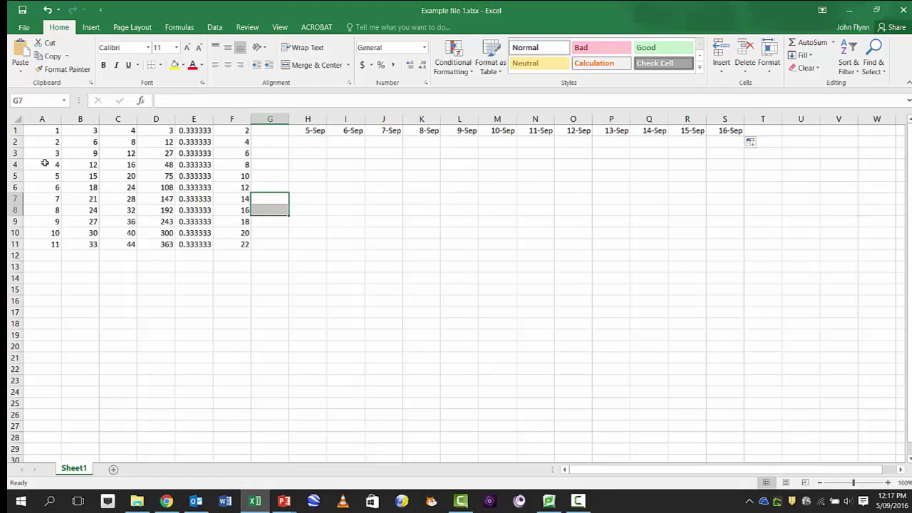
Add a second worksheet and switch between Sheet1 and Sheet2, ending on Sheet1
{"action": "left_click", "coordinate": [115, 470]}
{"action": "left_click", "coordinate": [78, 470]}
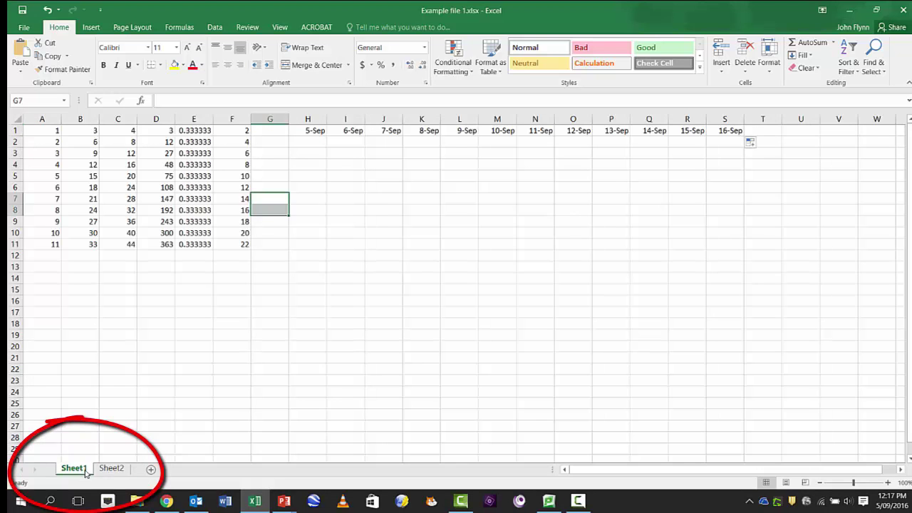
{"action": "left_click", "coordinate": [103, 470]}
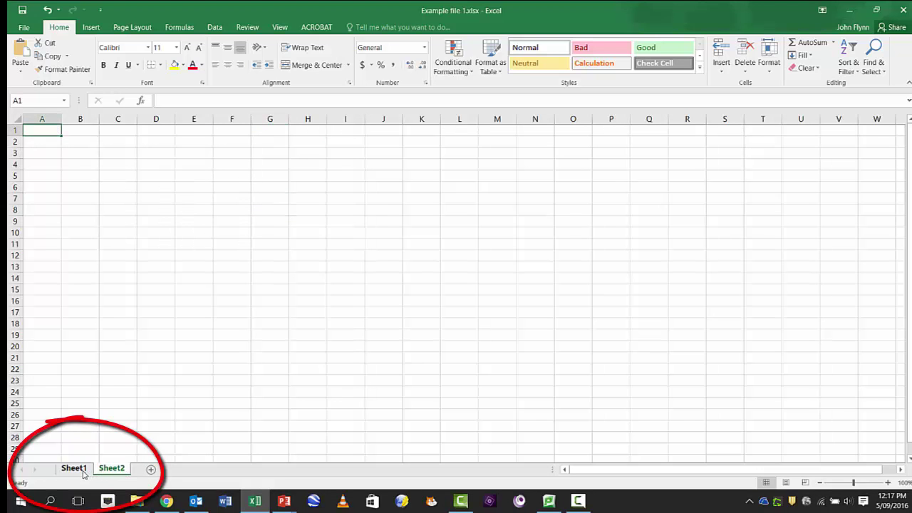
{"action": "left_click", "coordinate": [78, 470]}
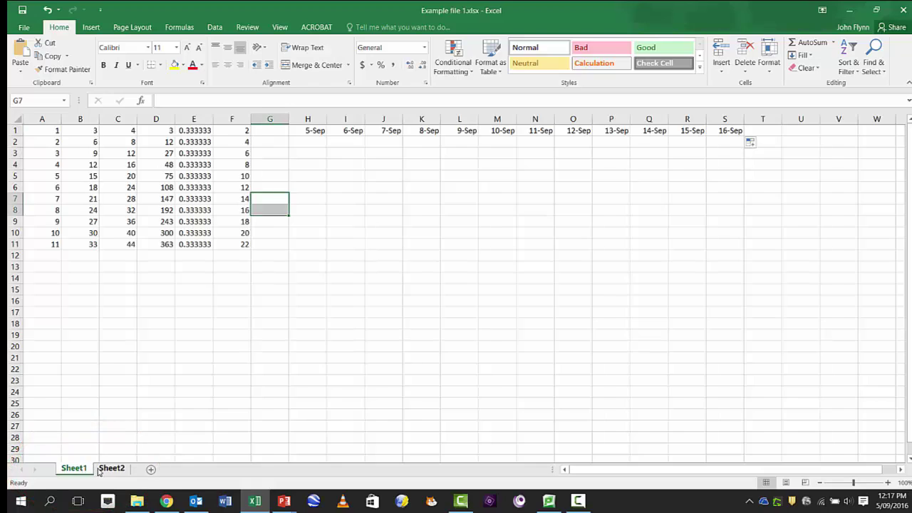
Enter the text "example sentence" in cell B15 and check the contents of B15 and C15, ending on B15
{"action": "left_click", "coordinate": [76, 293]}
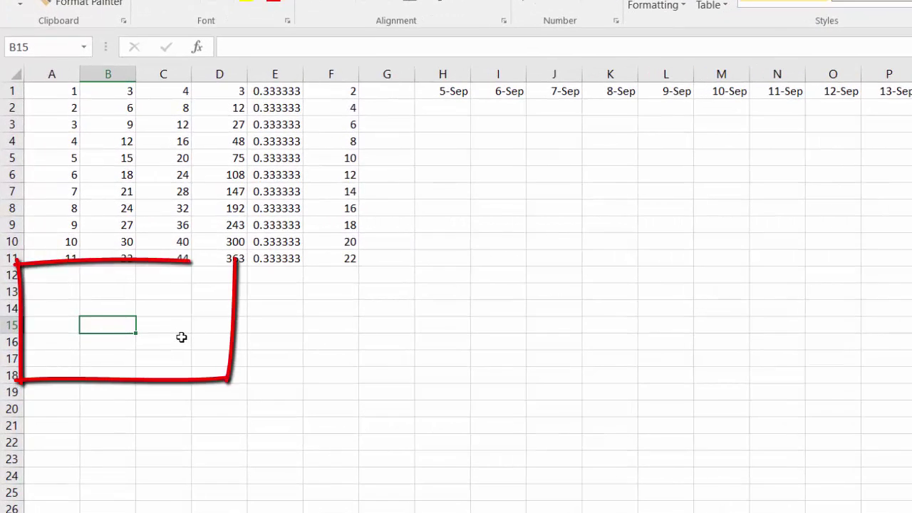
{"action": "type", "text": "ex"}
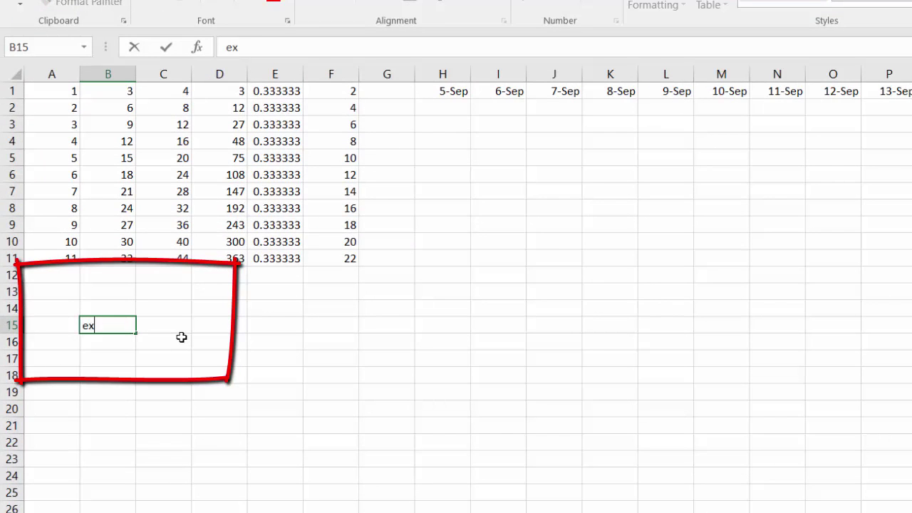
{"action": "type", "text": "ample sente"}
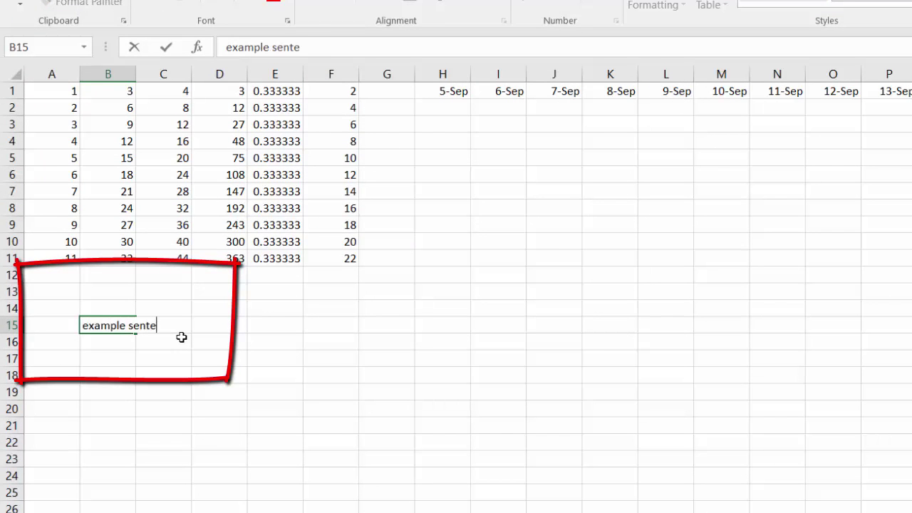
{"action": "type", "text": "nce"}
{"action": "key", "text": "Return"}
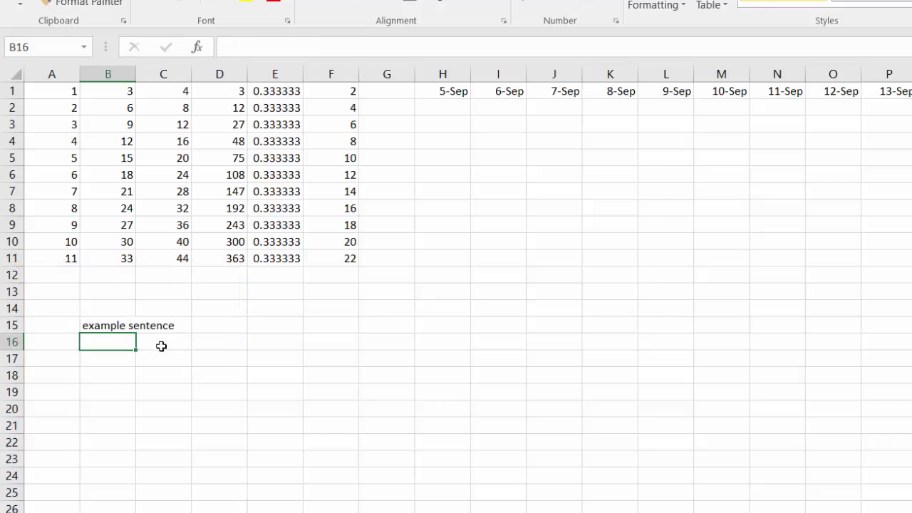
{"action": "left_click", "coordinate": [113, 325]}
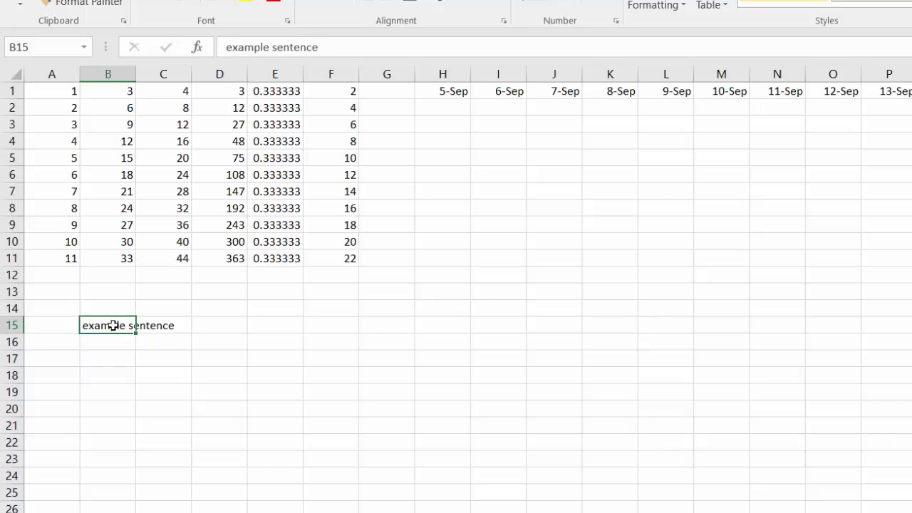
{"action": "left_click", "coordinate": [185, 325]}
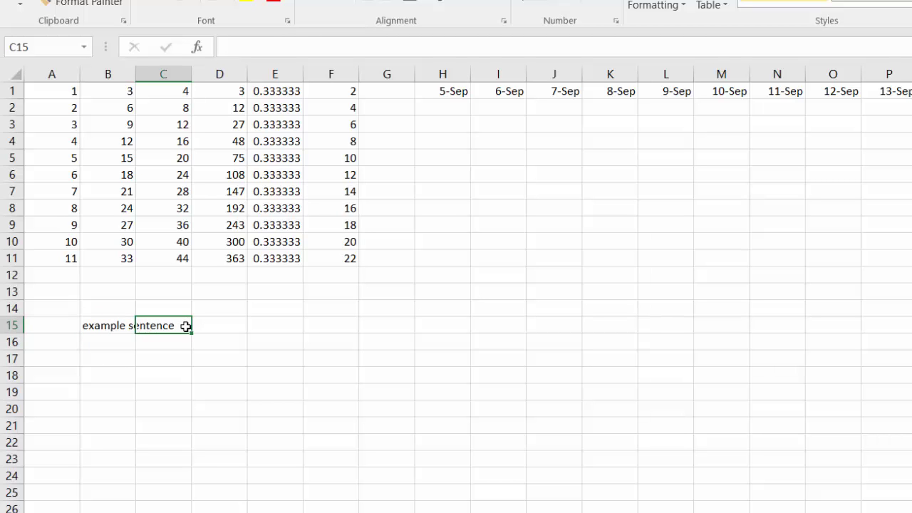
{"action": "left_click", "coordinate": [116, 325]}
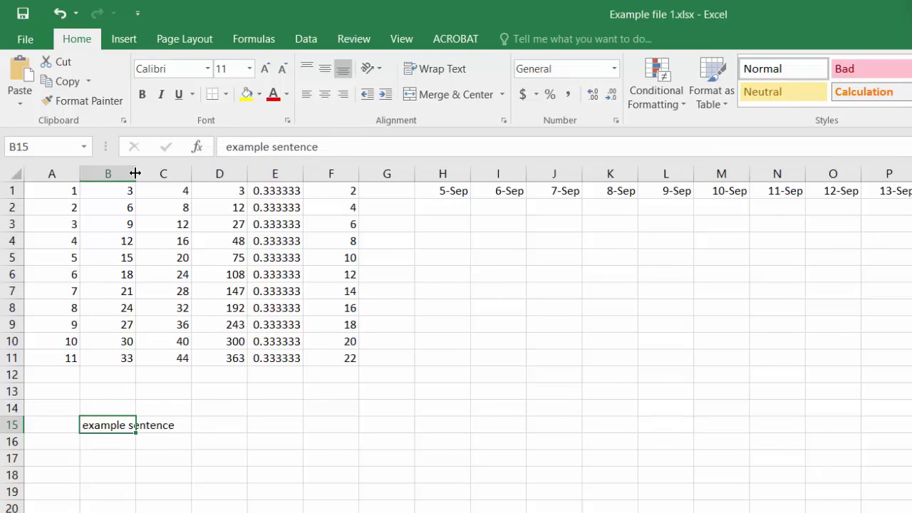
Try auto-fitting column B to the width of its text and undo the resize
{"action": "double_click", "coordinate": [135, 173]}
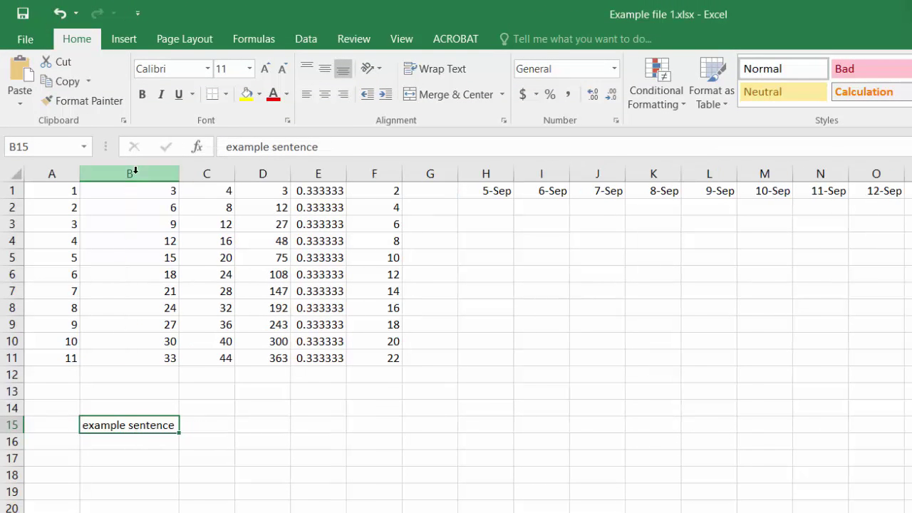
{"action": "key", "text": "ctrl+z"}
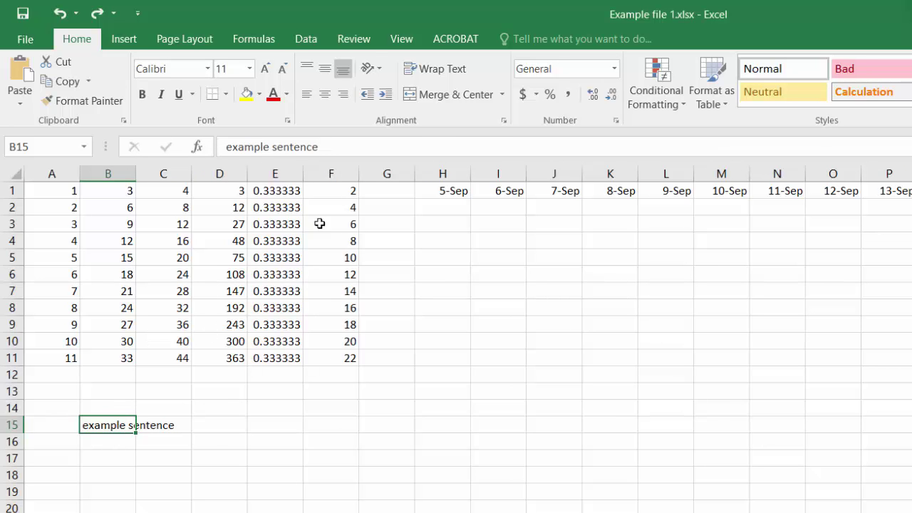
Wrap the text in cell B15 and make row 15 taller
{"action": "left_click", "coordinate": [425, 71]}
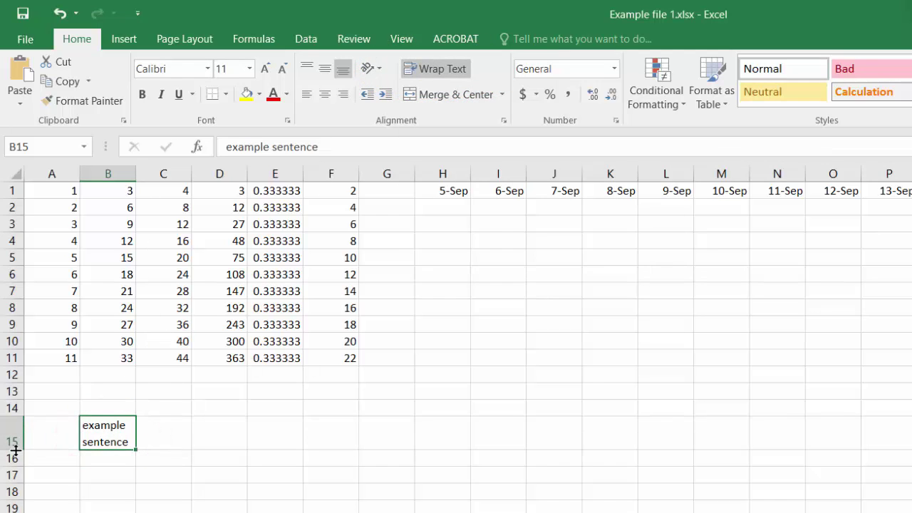
{"action": "left_click_drag", "start_coordinate": [16, 450], "coordinate": [16, 470]}
Enter the text "example sentence" in cell B17
{"action": "left_click", "coordinate": [114, 496]}
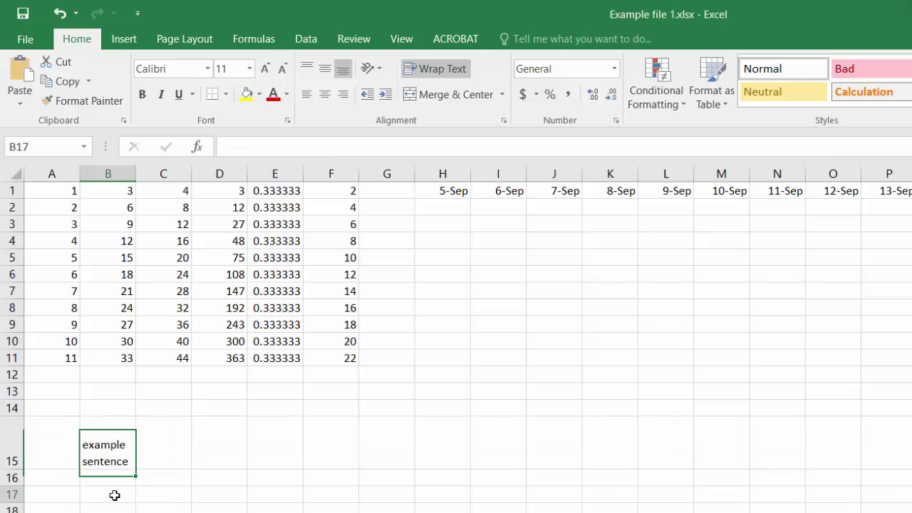
{"action": "type", "text": "example"}
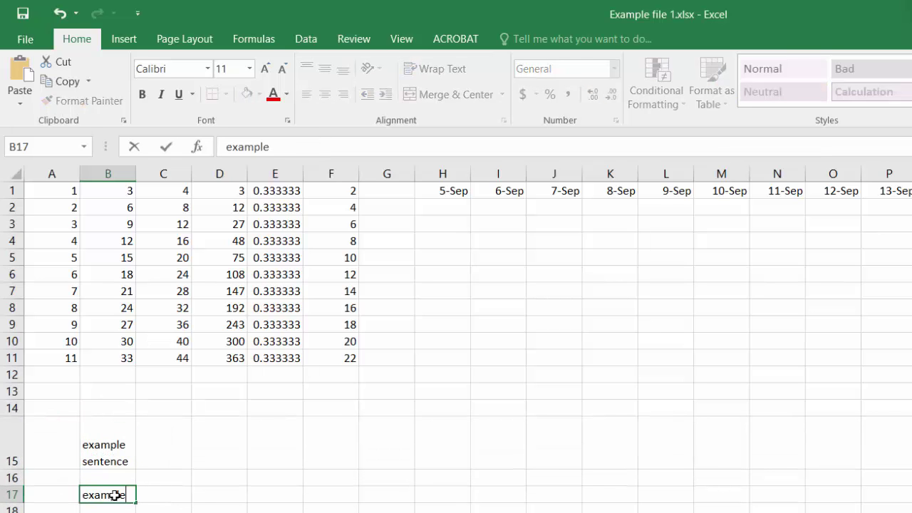
{"action": "type", "text": " sentence"}
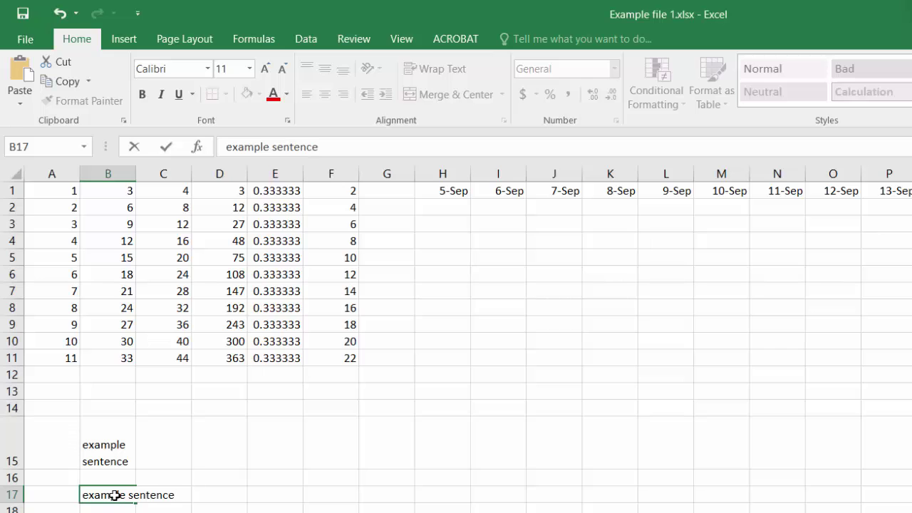
{"action": "left_click", "coordinate": [113, 512]}
Make row 17 taller and wrap the text in cell B17
{"action": "left_click_drag", "start_coordinate": [10, 503], "coordinate": [9, 512]}
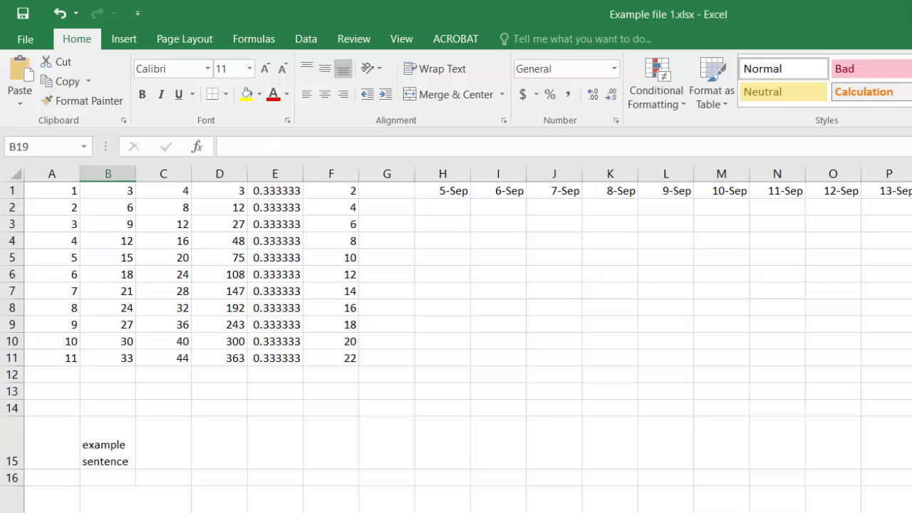
{"action": "left_click", "coordinate": [93, 506]}
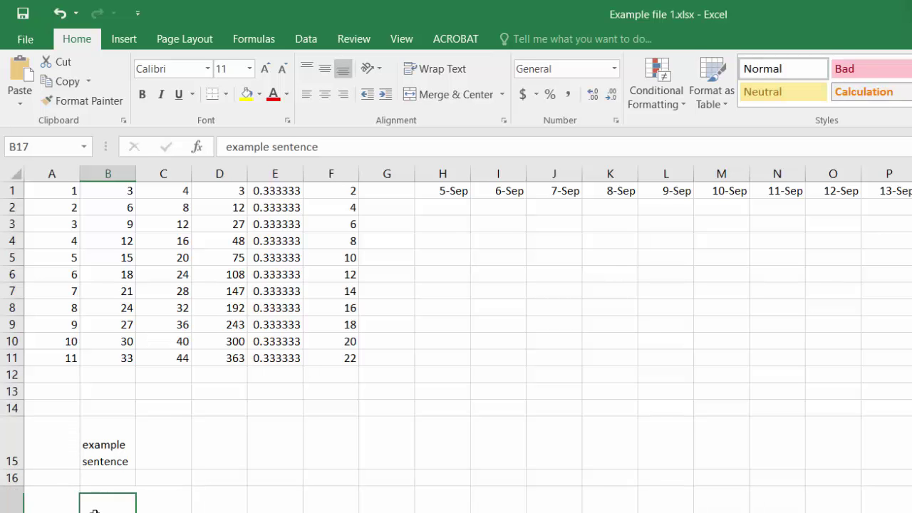
{"action": "left_click", "coordinate": [434, 70]}
{"action": "left_click", "coordinate": [176, 489]}
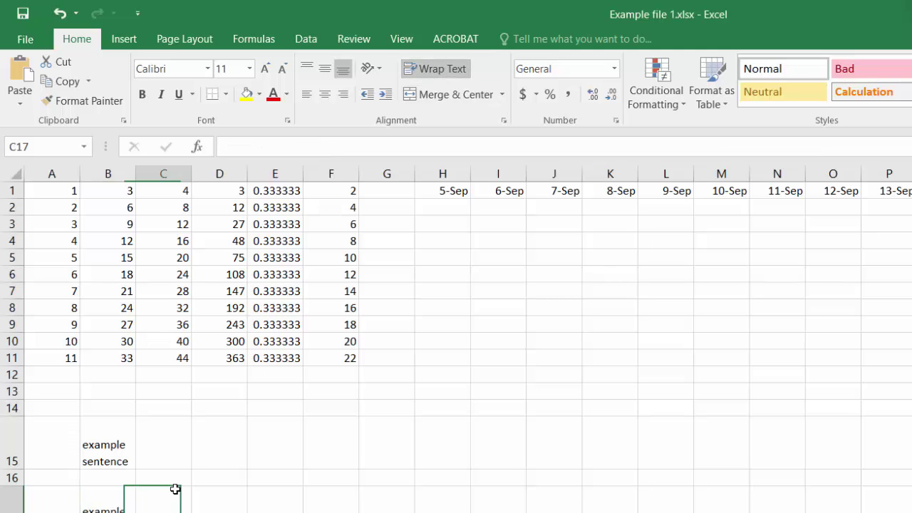